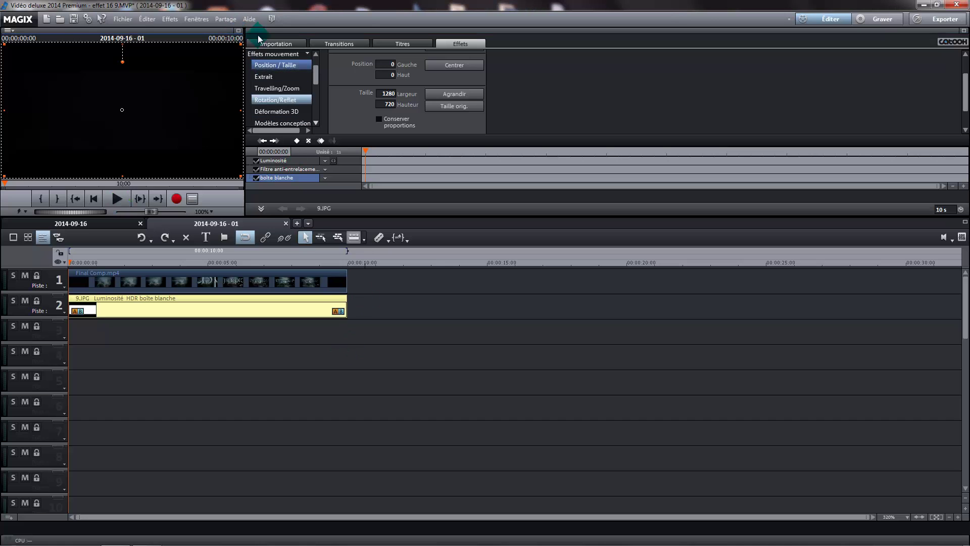
# Step: Play the finished title video in an enlarged preview, and return to the normal editing layout
pyautogui.doubleClick(238, 104)
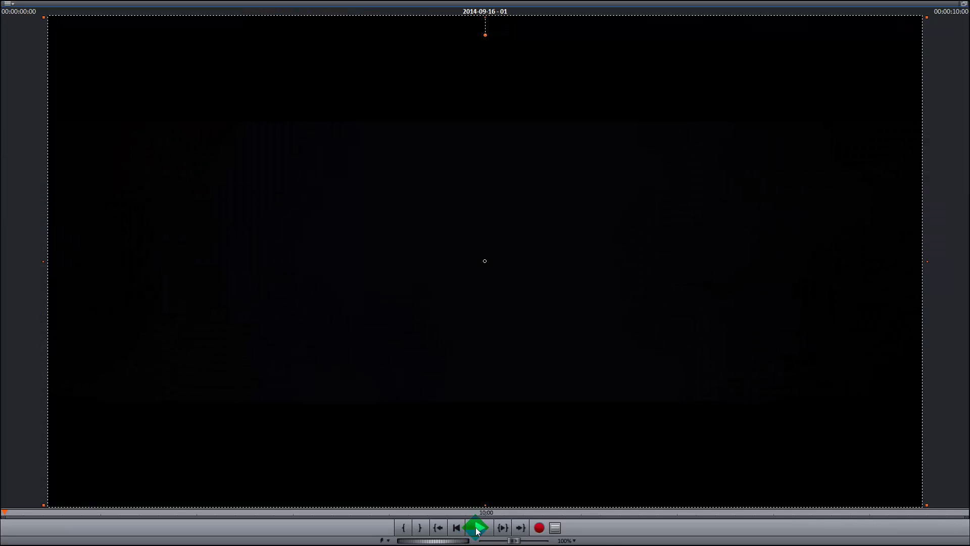
pyautogui.click(478, 529)
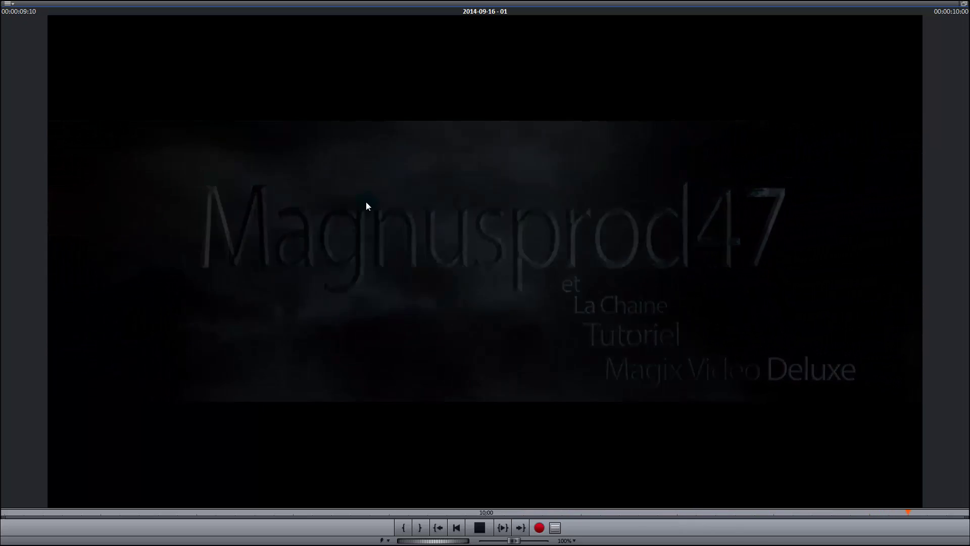
pyautogui.click(965, 3)
pyautogui.click(423, 365)
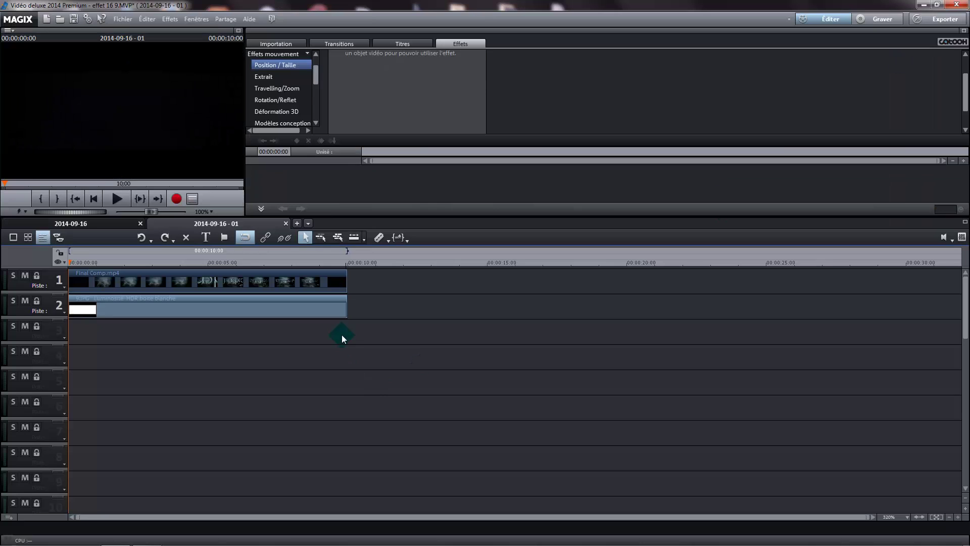
# Step: Add a new film and stack the Noir, Blanc and Noir test images from the start of tracks 1, 2 and 3
pyautogui.click(297, 224)
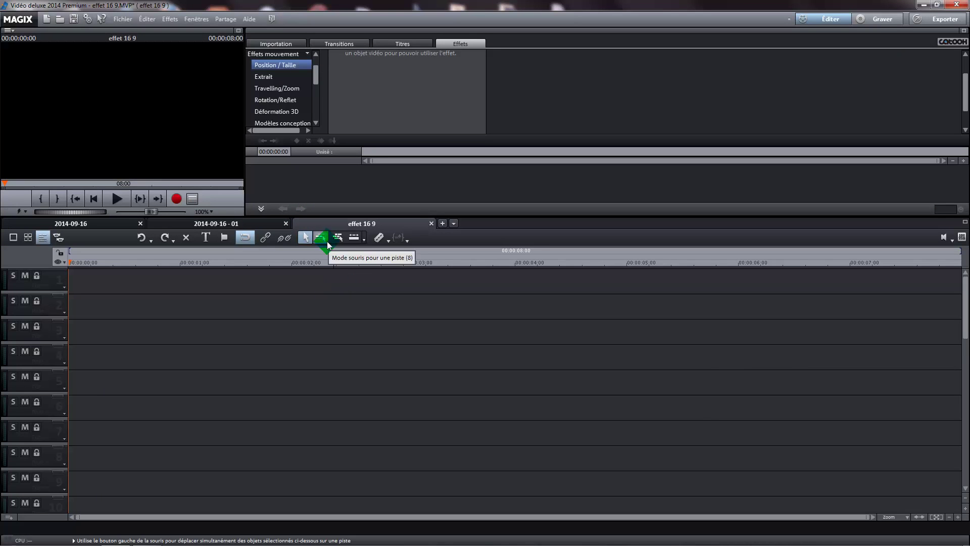
pyautogui.click(375, 68)
pyautogui.click(457, 45)
pyautogui.moveTo(318, 76); pyautogui.dragTo(315, 103)
pyautogui.click(283, 74)
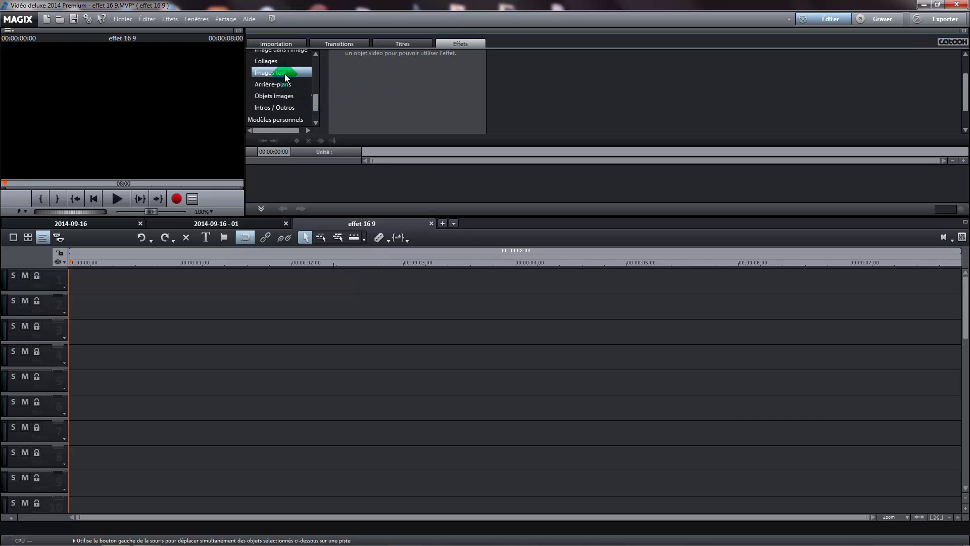
pyautogui.moveTo(365, 75); pyautogui.dragTo(76, 281)
pyautogui.moveTo(559, 77); pyautogui.dragTo(91, 299)
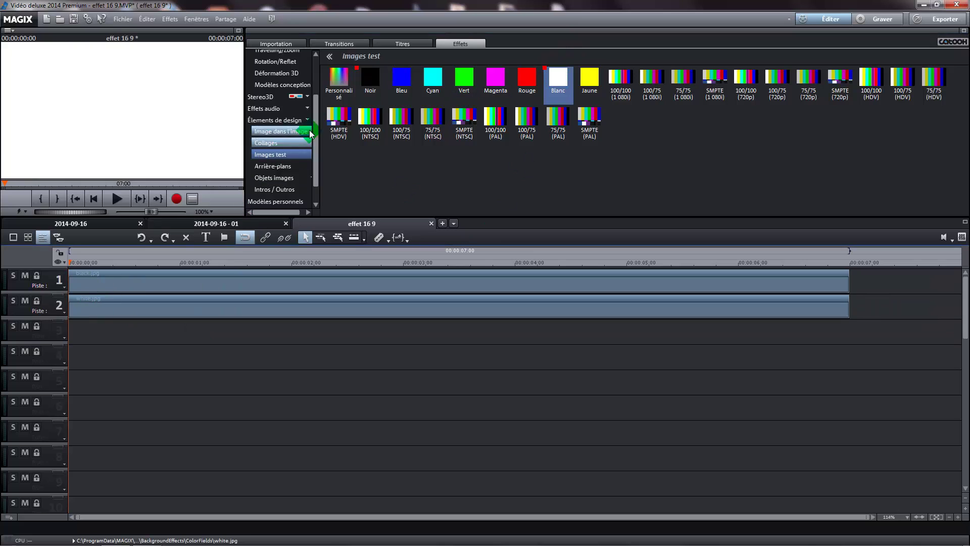
pyautogui.moveTo(370, 77); pyautogui.dragTo(90, 329)
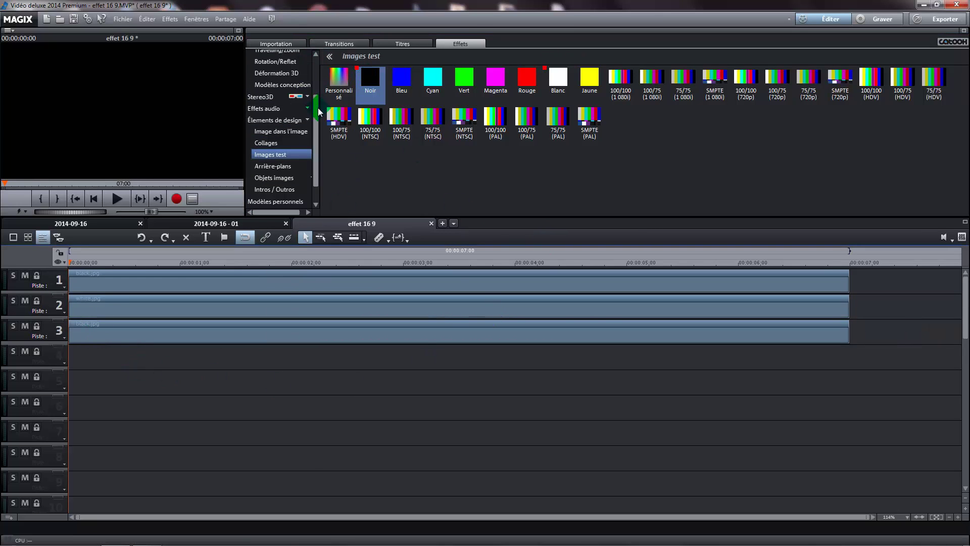
# Step: Disable Conserver proportions in the Position / Taille effect for the black image on track 1 and set its height to 236
pyautogui.scroll(2, 316, 95)
pyautogui.moveTo(276, 69); pyautogui.dragTo(287, 286)
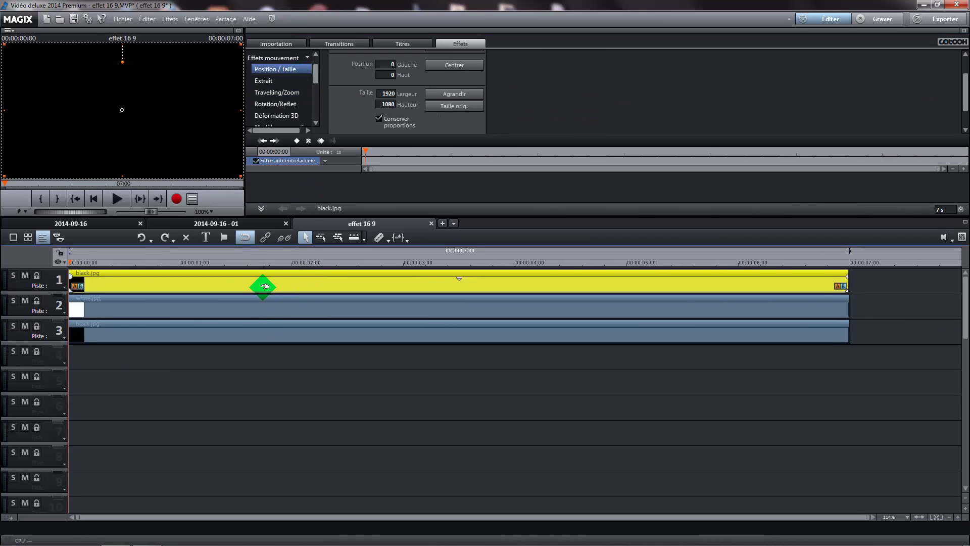
pyautogui.moveTo(265, 286); pyautogui.dragTo(405, 111)
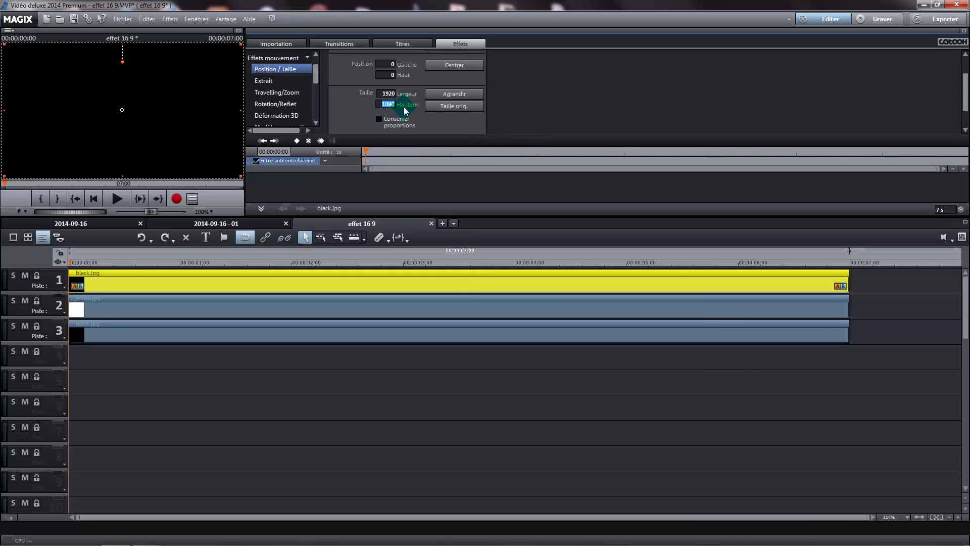
pyautogui.write('236')
pyautogui.press('Return')
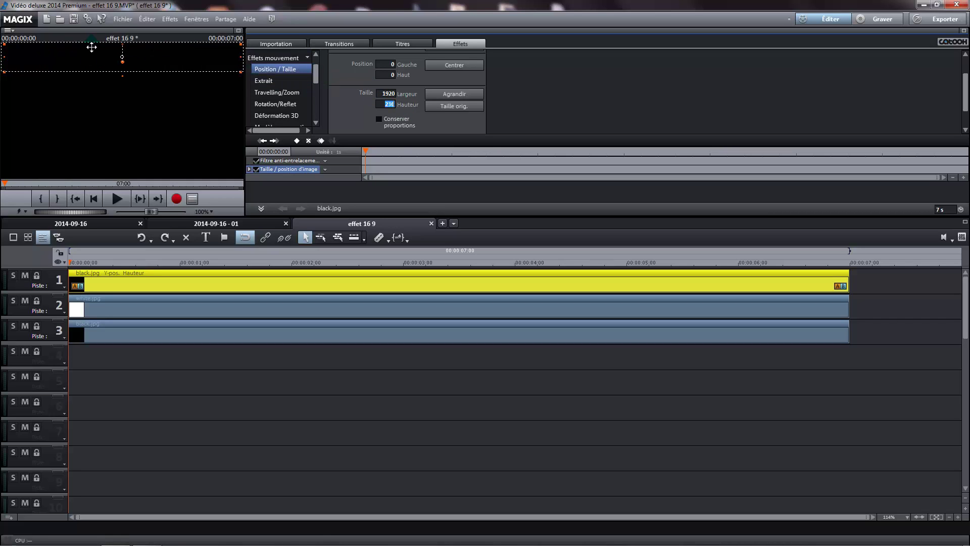
# Step: Set the white image on track 2 to a top position of 232 and a height of 620
pyautogui.click(143, 312)
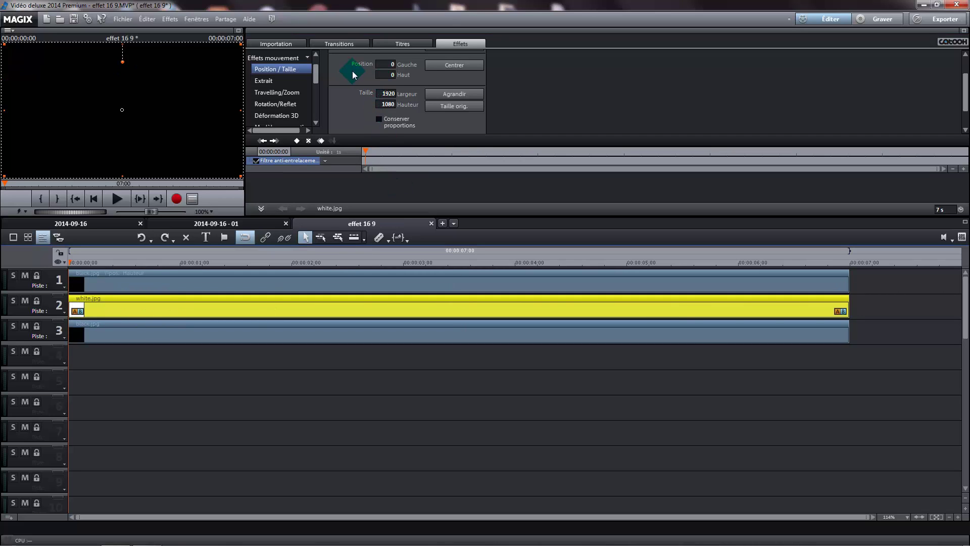
pyautogui.doubleClick(388, 75)
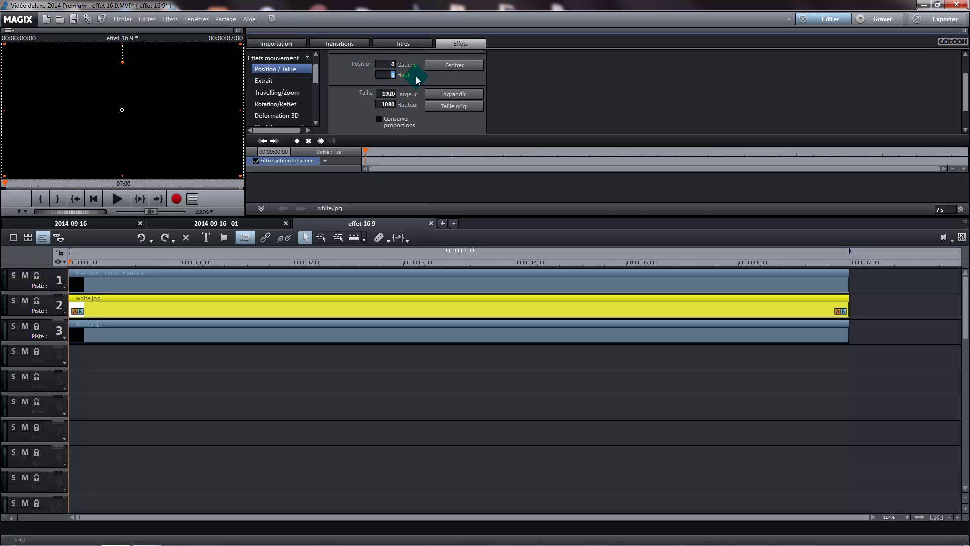
pyautogui.write('232')
pyautogui.press('Return')
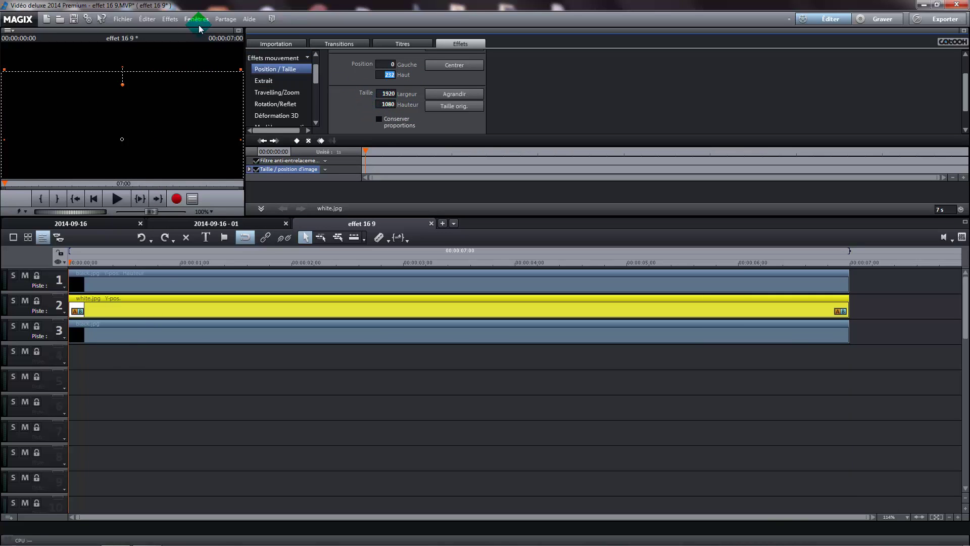
pyautogui.click(383, 104)
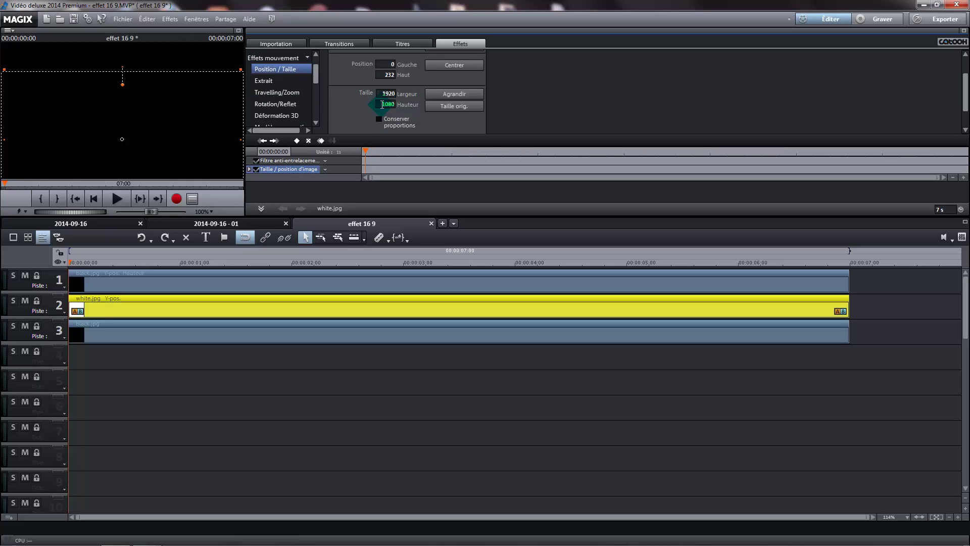
pyautogui.moveTo(383, 105); pyautogui.dragTo(401, 109)
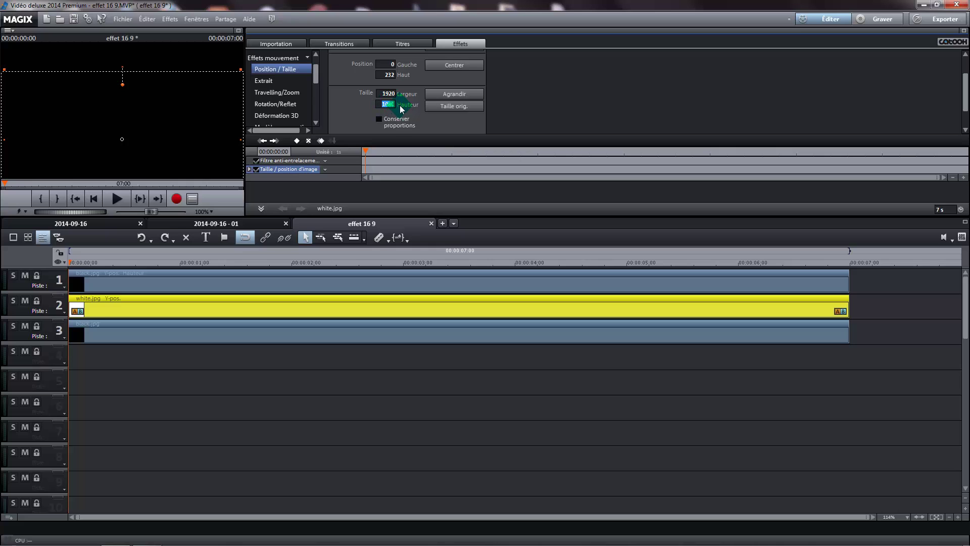
pyautogui.write('620')
pyautogui.press('Return')
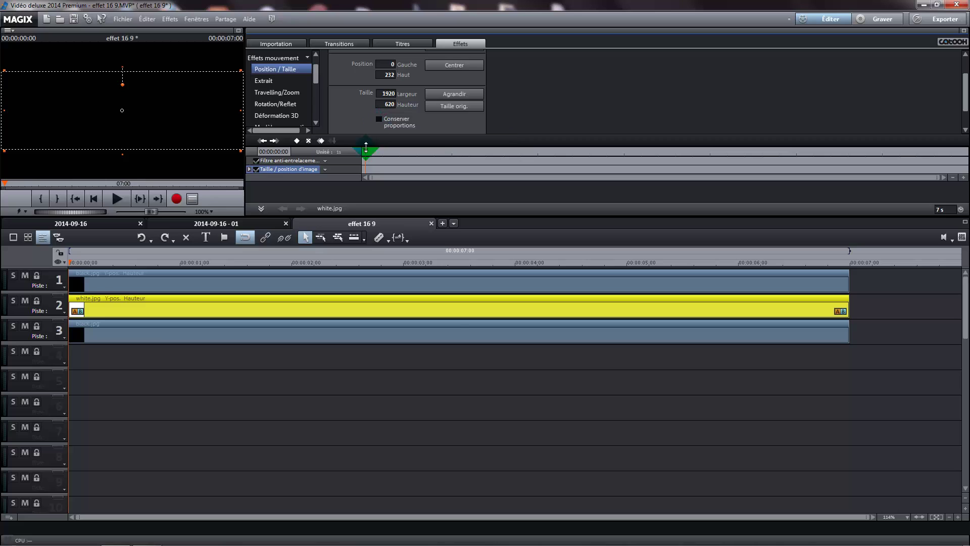
# Step: Set the black image on track 3 to a top position of 848 and a height of 236
pyautogui.click(263, 334)
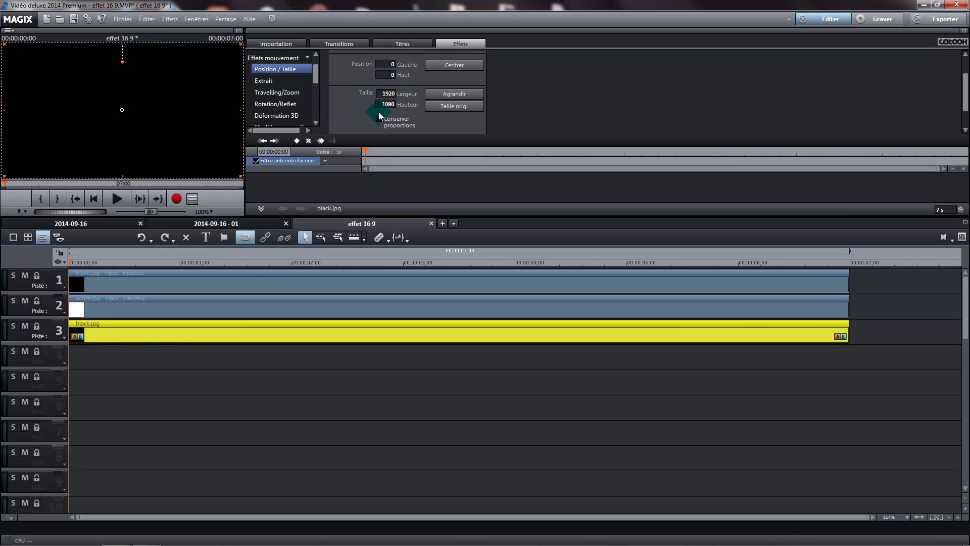
pyautogui.click(389, 76)
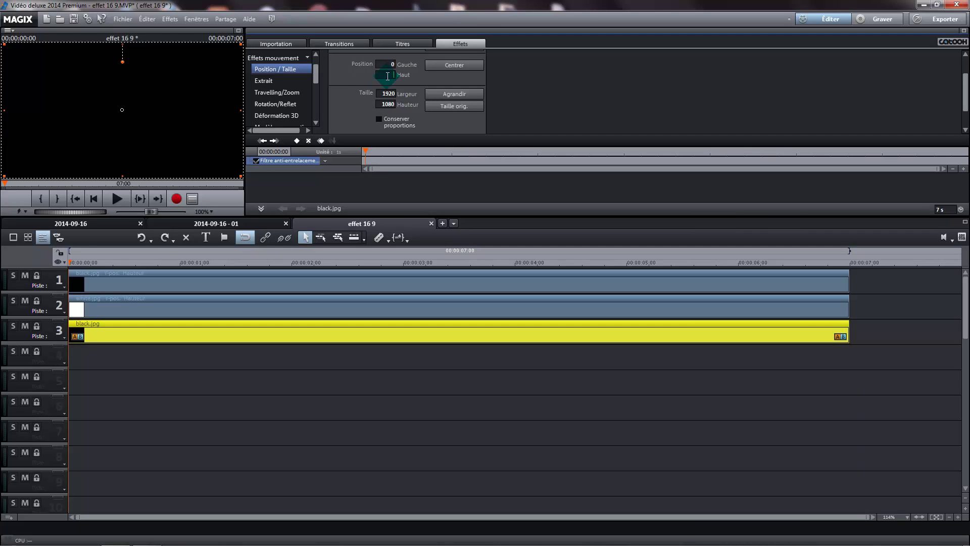
pyautogui.write('848')
pyautogui.press('Return')
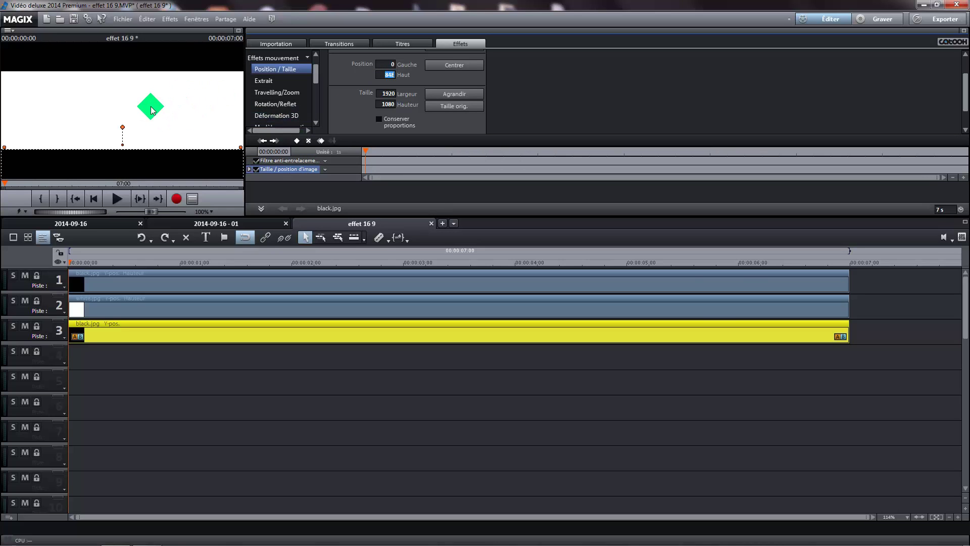
pyautogui.click(382, 104)
pyautogui.doubleClick(395, 105)
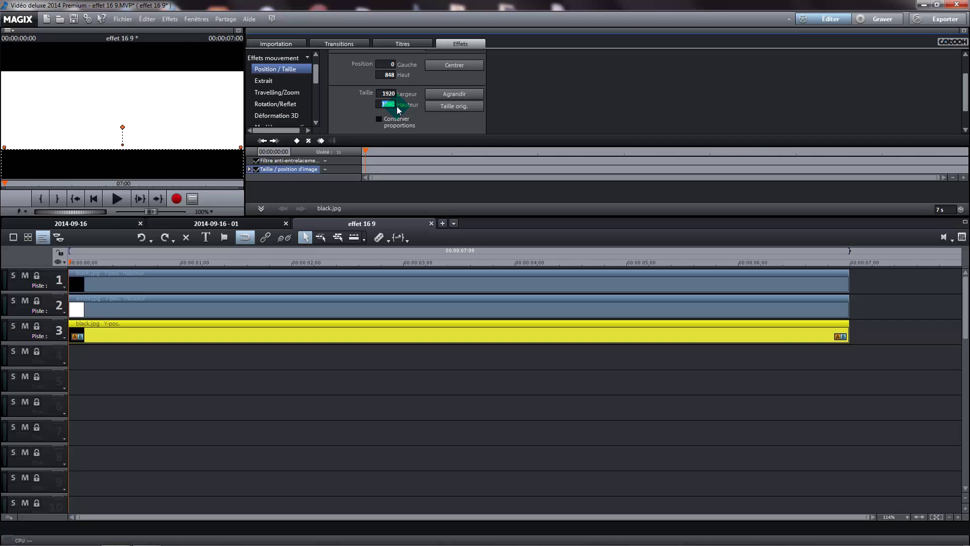
pyautogui.write('236')
pyautogui.doubleClick(398, 106)
pyautogui.click(217, 113)
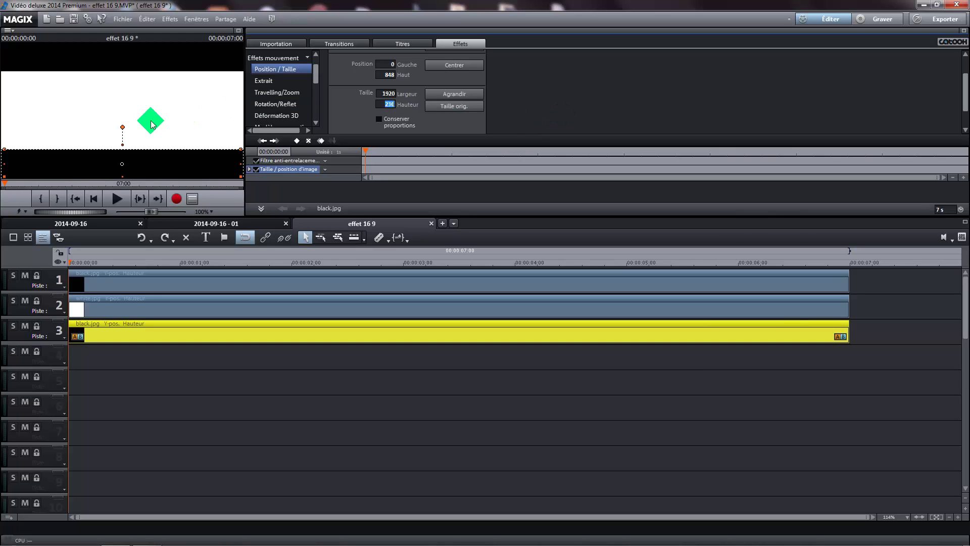
pyautogui.click(449, 120)
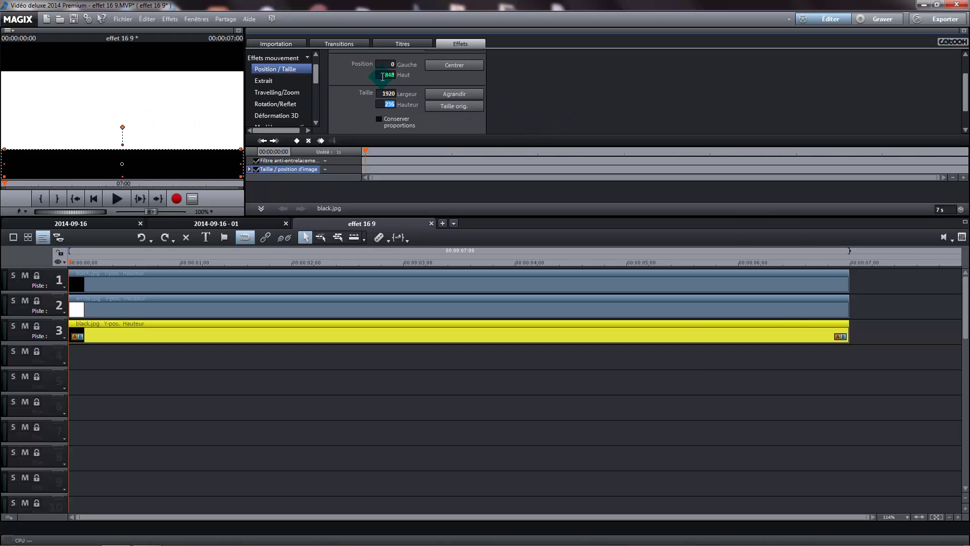
pyautogui.click(356, 69)
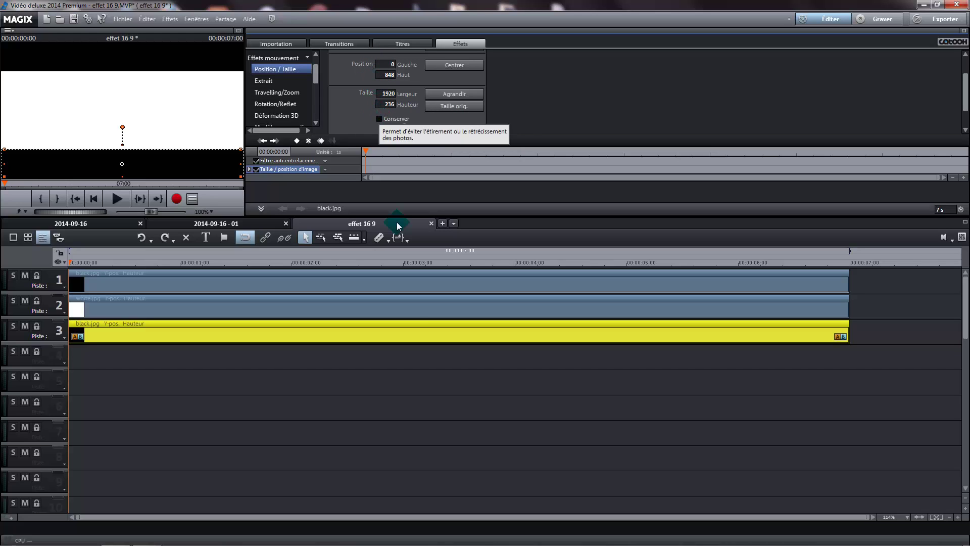
pyautogui.click(438, 446)
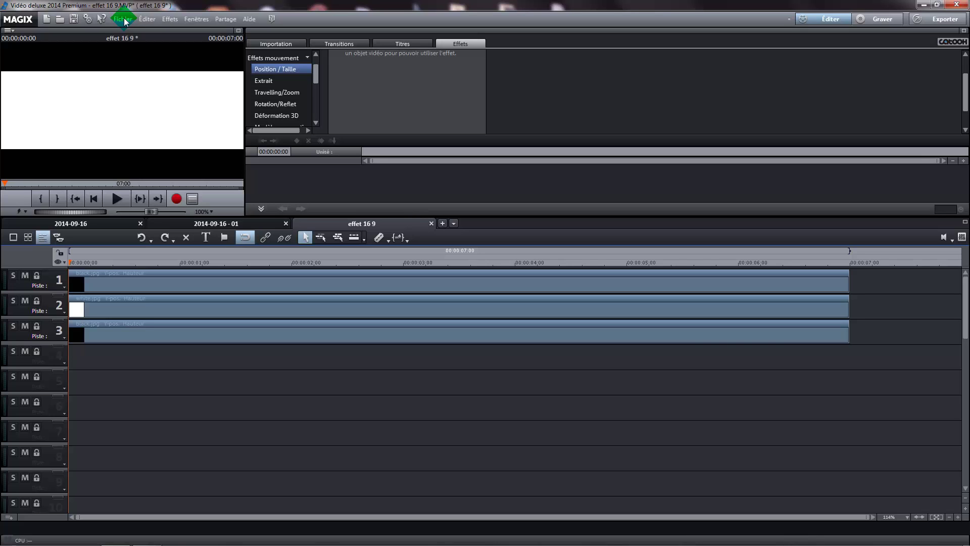
# Step: Try to export the current frame as a 1920x1080 JPEG named effet 16 9.JPG, agreeing to create the destination folder
pyautogui.click(124, 20)
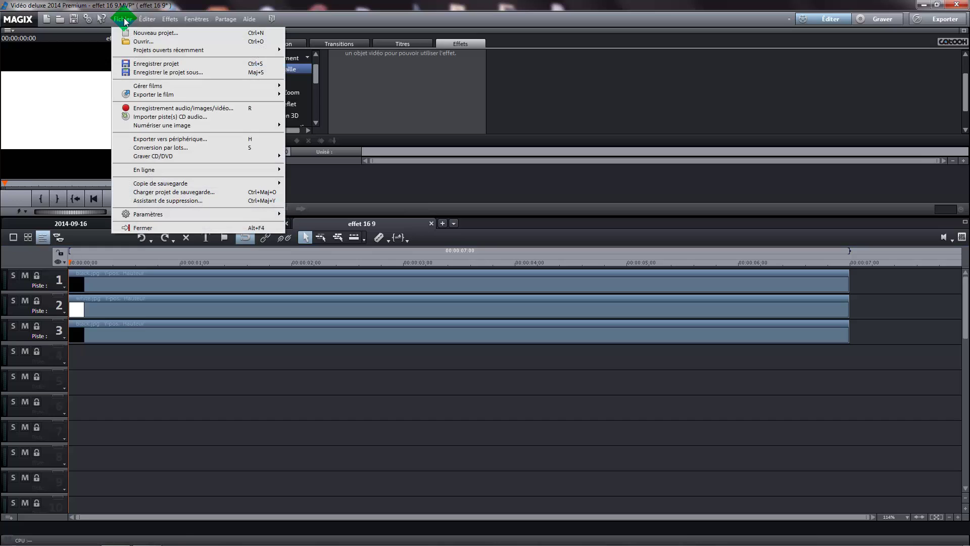
pyautogui.click(196, 96)
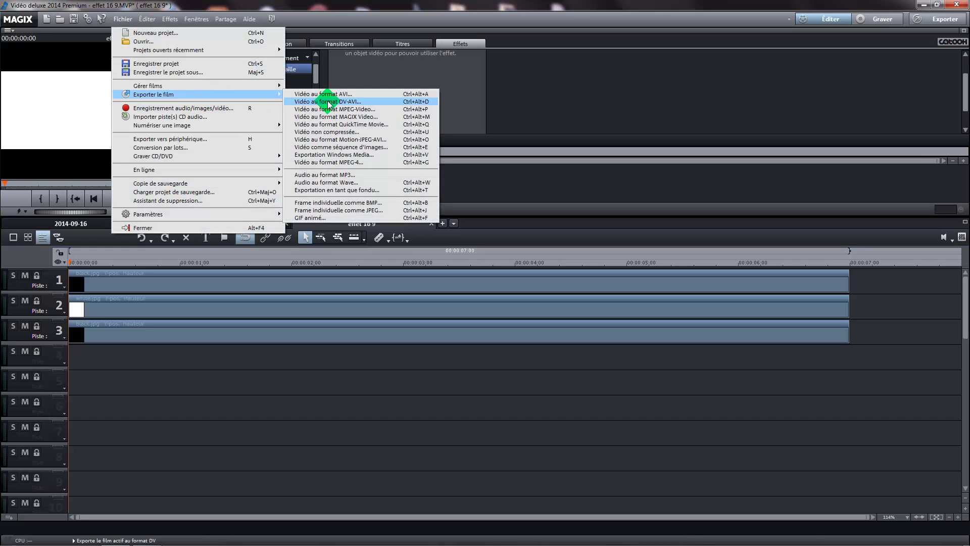
pyautogui.click(336, 211)
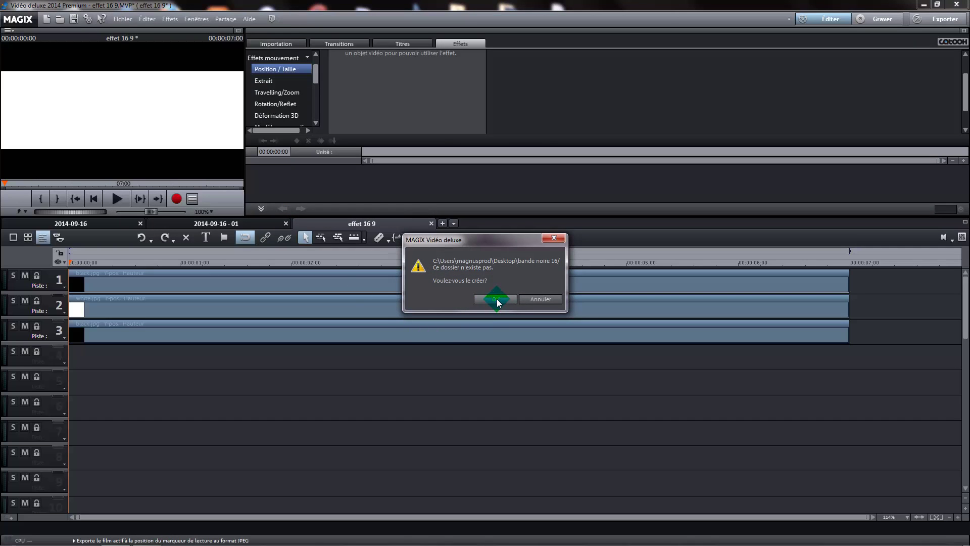
pyautogui.click(497, 300)
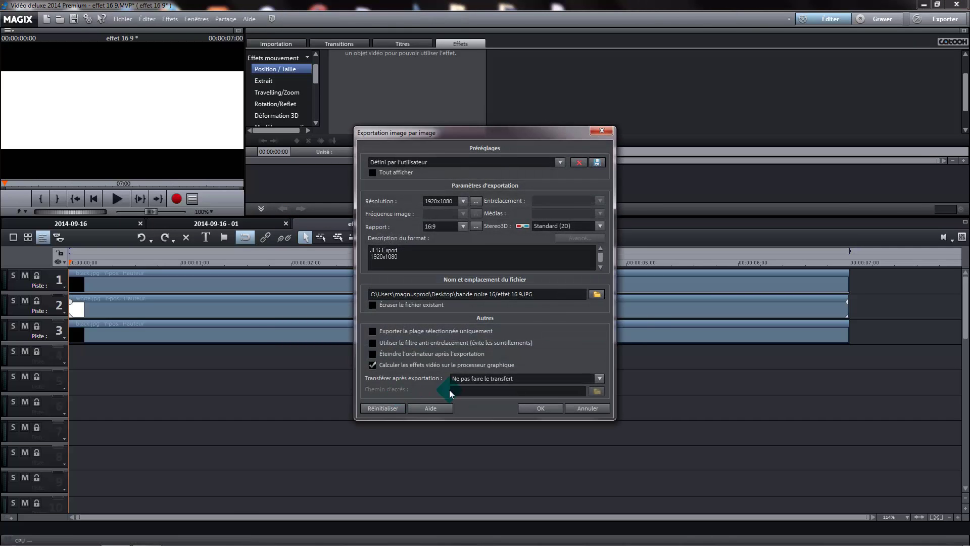
pyautogui.click(528, 409)
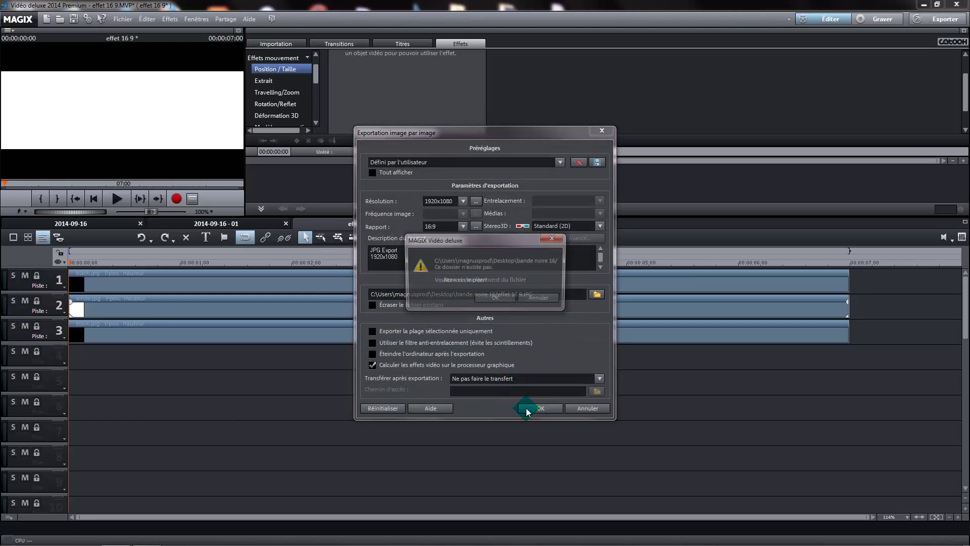
pyautogui.click(496, 299)
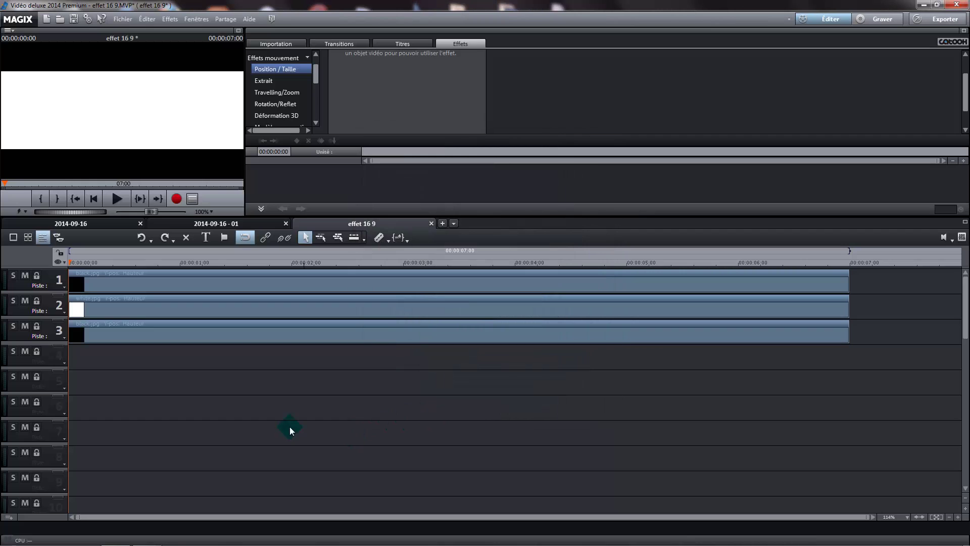
# Step: Export the current frame as a 1920x1080 JPEG named 16 9.JPG to the desktop's bande noire 16 folder, agreeing to create the folder
pyautogui.click(122, 19)
pyautogui.moveTo(151, 96)
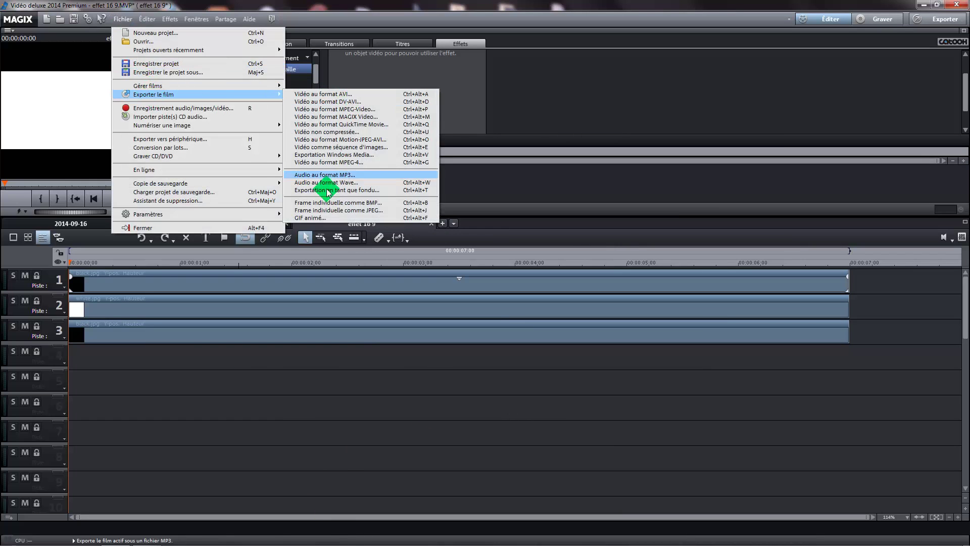
pyautogui.click(335, 211)
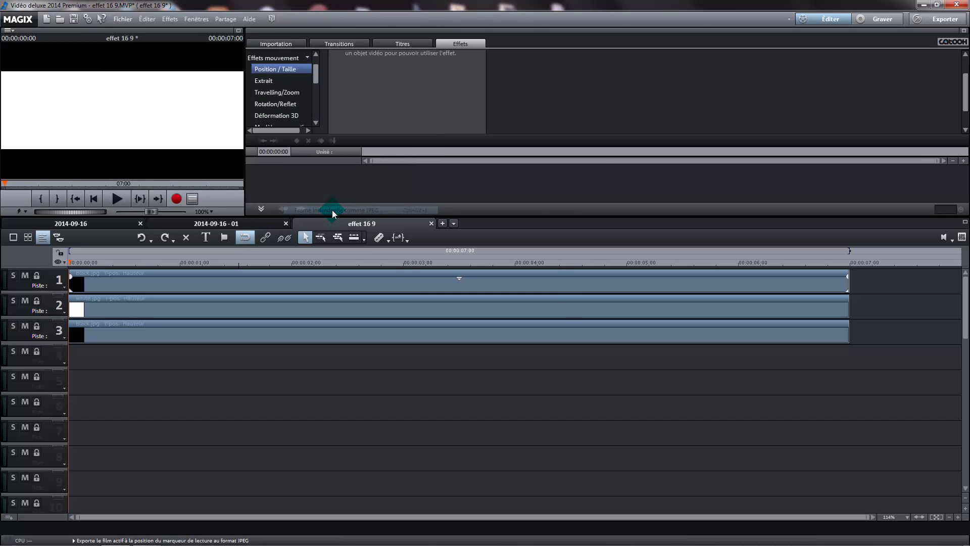
pyautogui.click(496, 300)
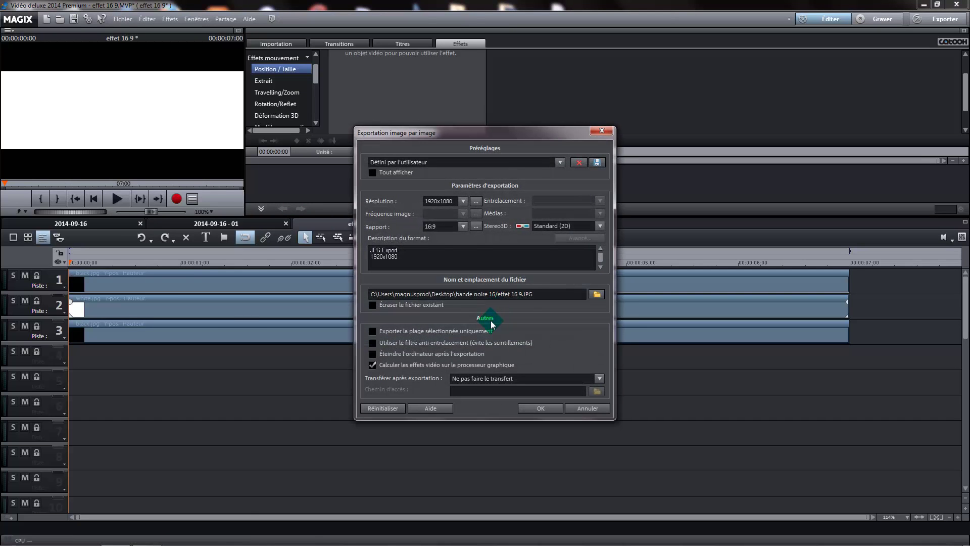
pyautogui.click(530, 297)
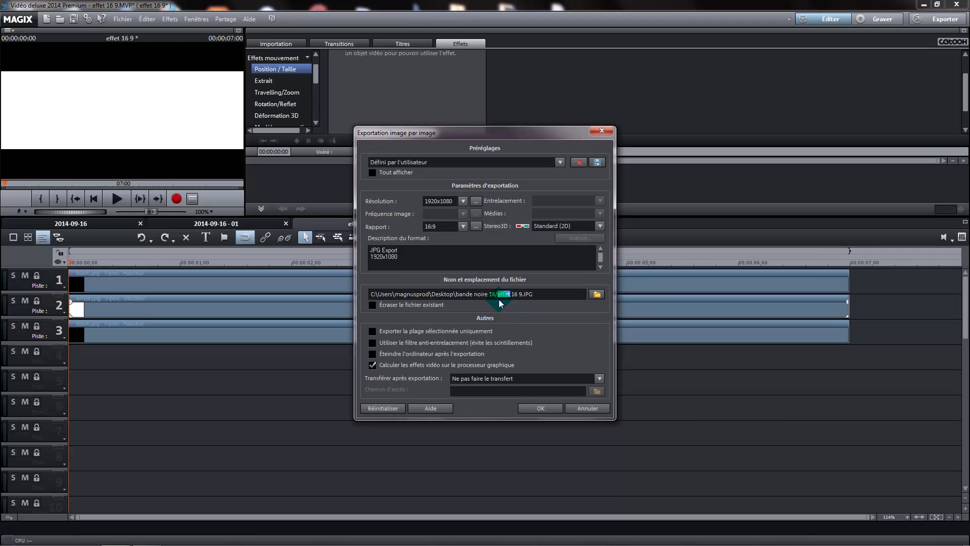
pyautogui.click(537, 410)
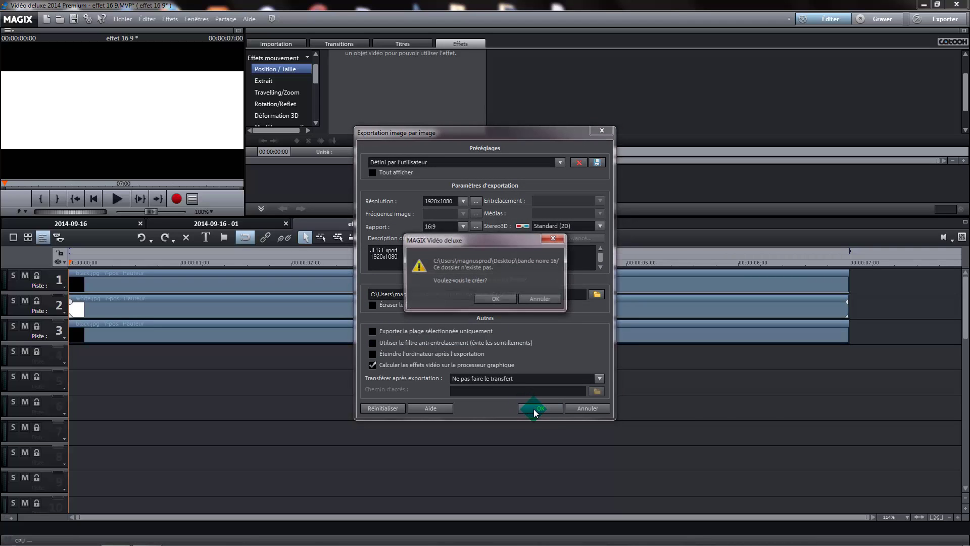
pyautogui.click(495, 299)
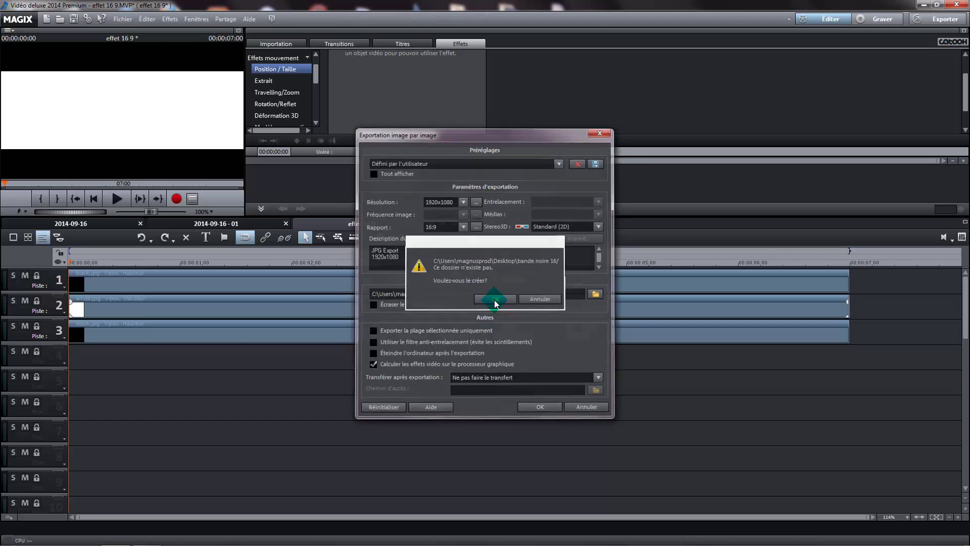
pyautogui.moveTo(131, 543)
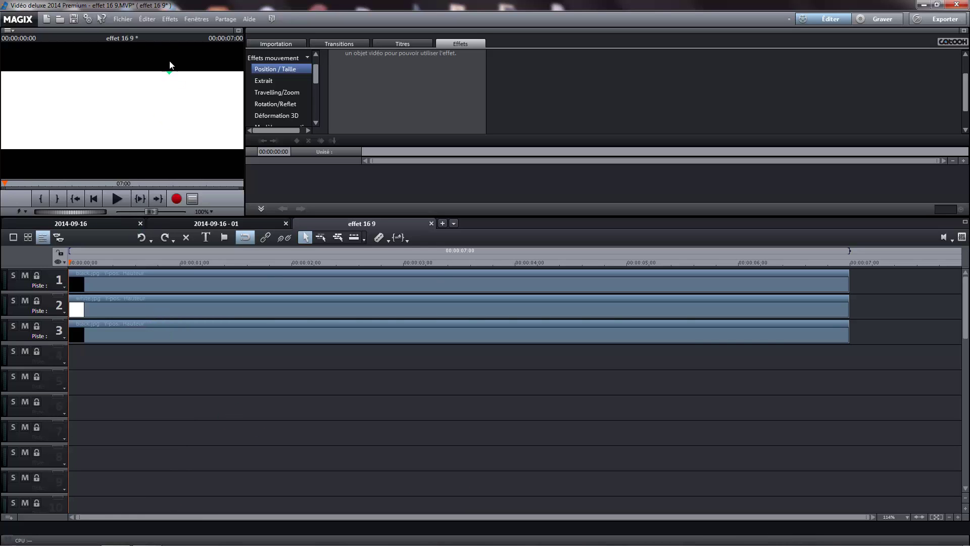
# Step: Export the current frame as a 1920x1080 JPEG named effet 16 9.JPG, choosing Bureau as the destination folder
pyautogui.click(123, 19)
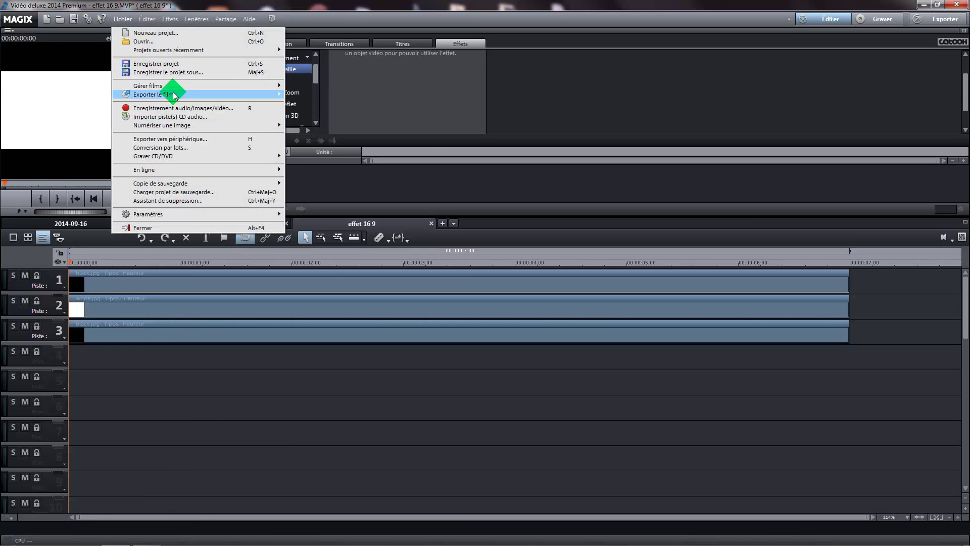
pyautogui.moveTo(173, 95)
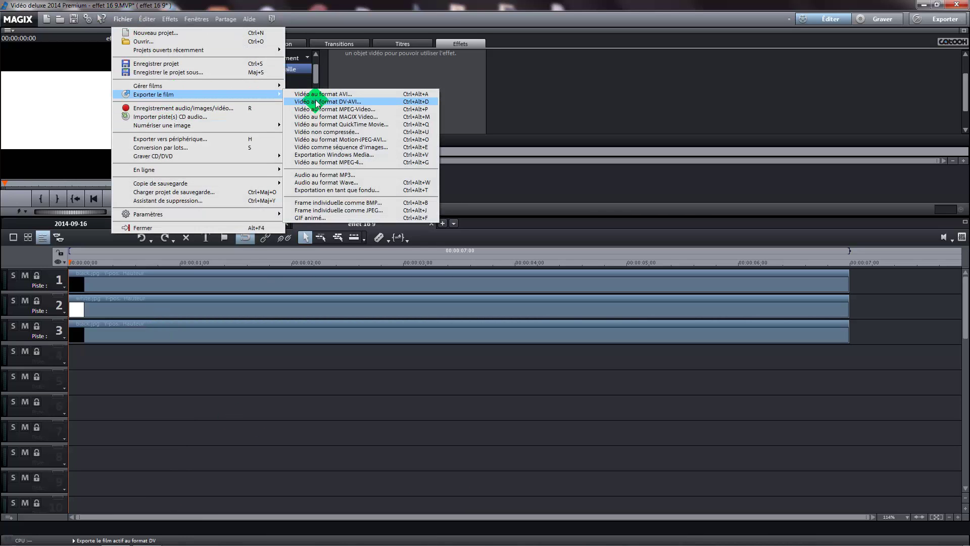
pyautogui.click(338, 211)
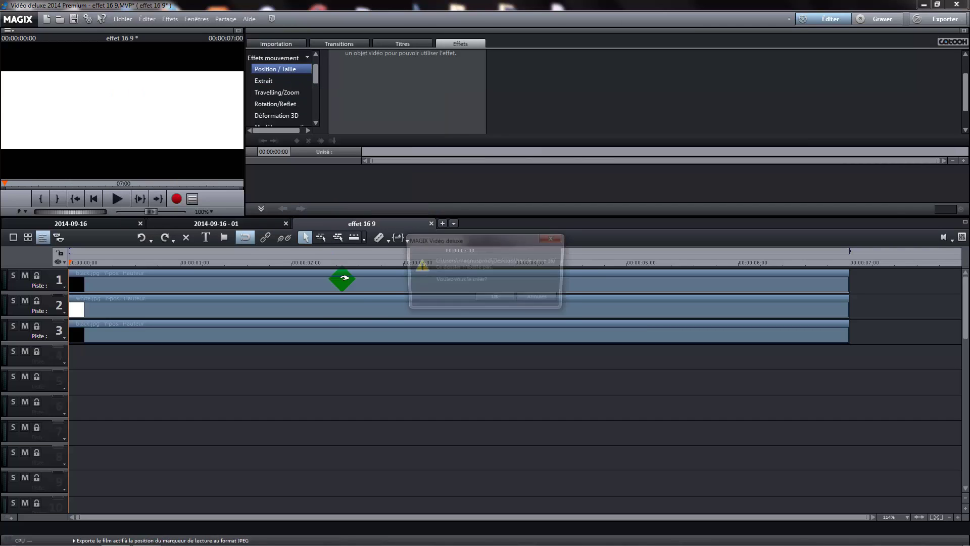
pyautogui.click(513, 300)
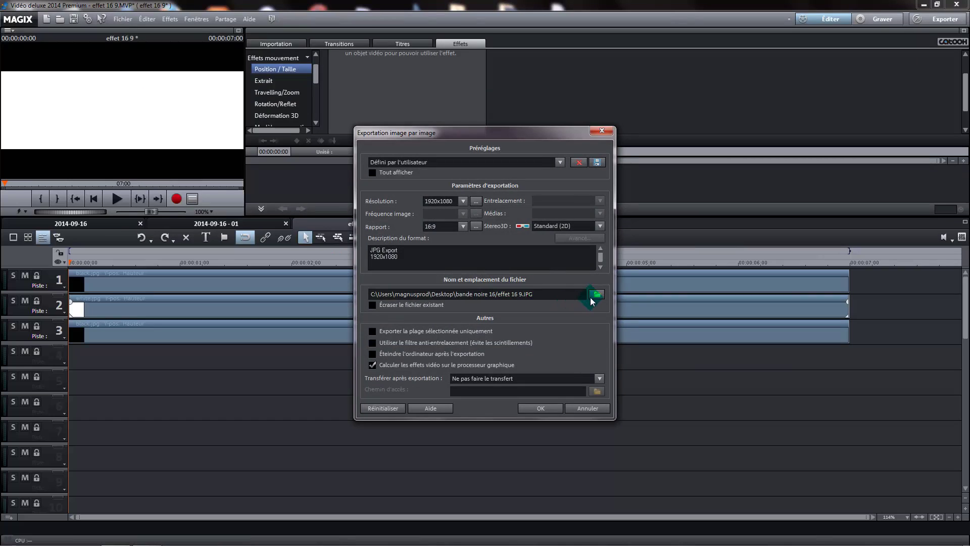
pyautogui.click(596, 296)
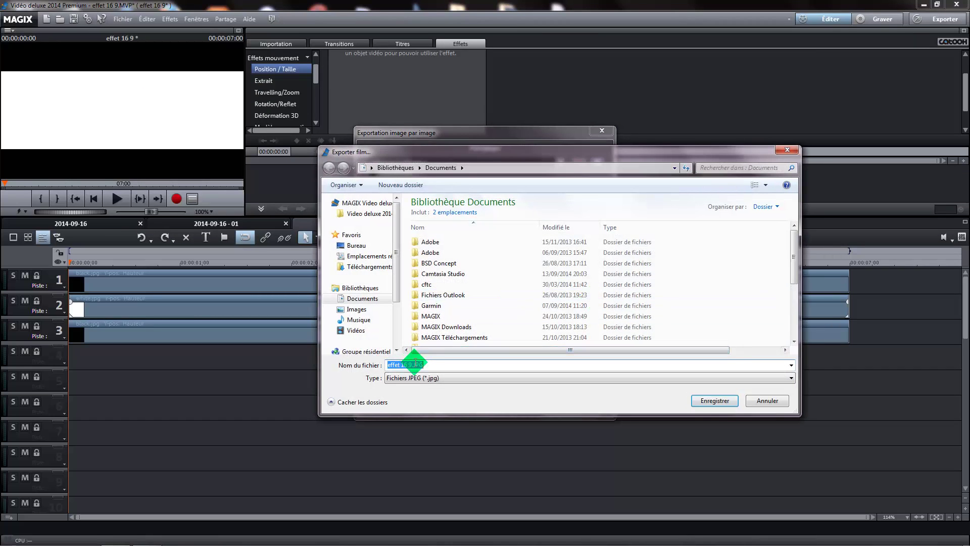
pyautogui.click(356, 245)
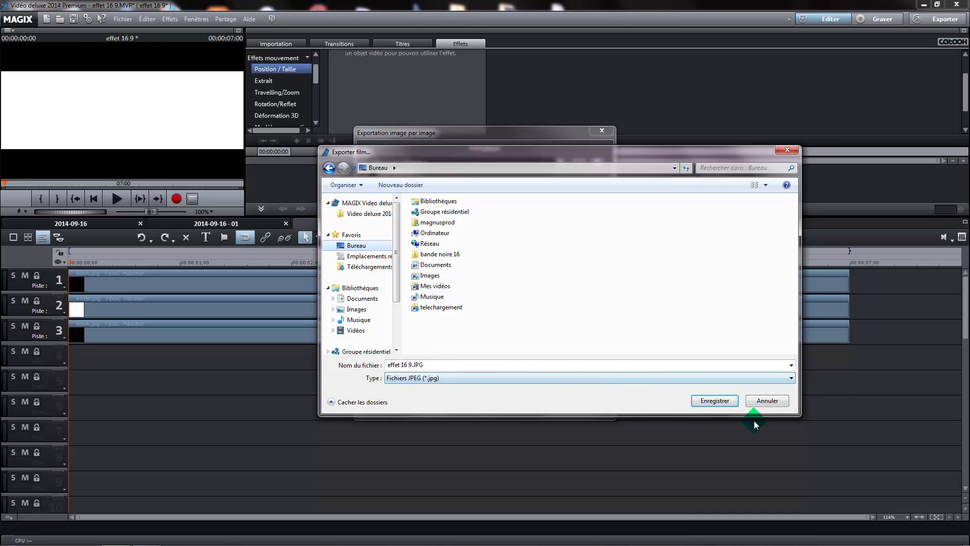
pyautogui.click(725, 401)
pyautogui.click(538, 408)
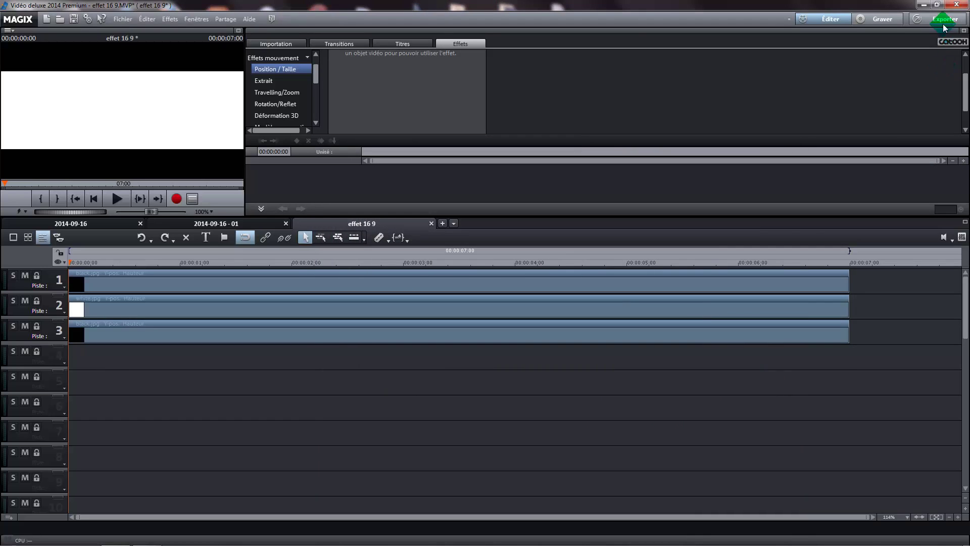
# Step: Switch to the Windows desktop and check the exported effet 16 9.JPG and the contents of the bande noire 16 folder
pyautogui.click(925, 6)
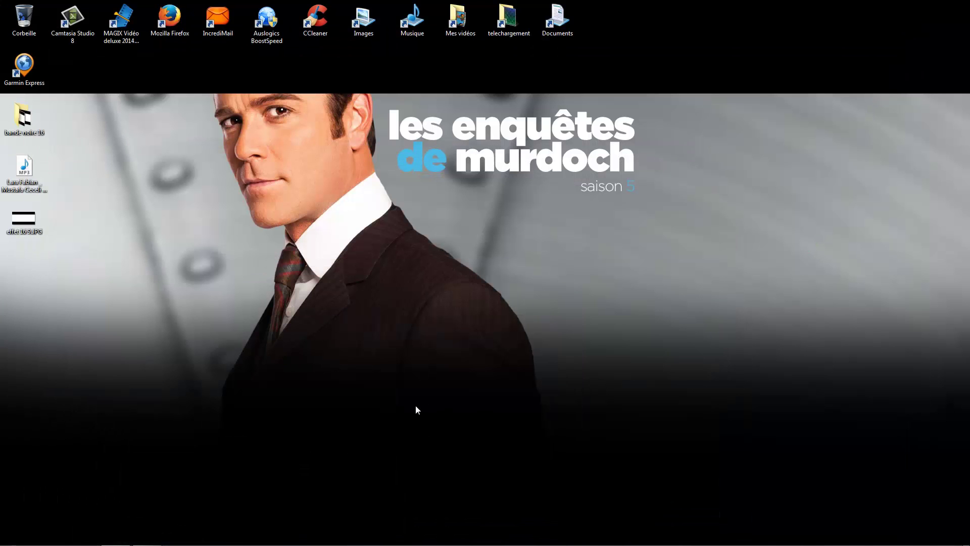
pyautogui.click(28, 225)
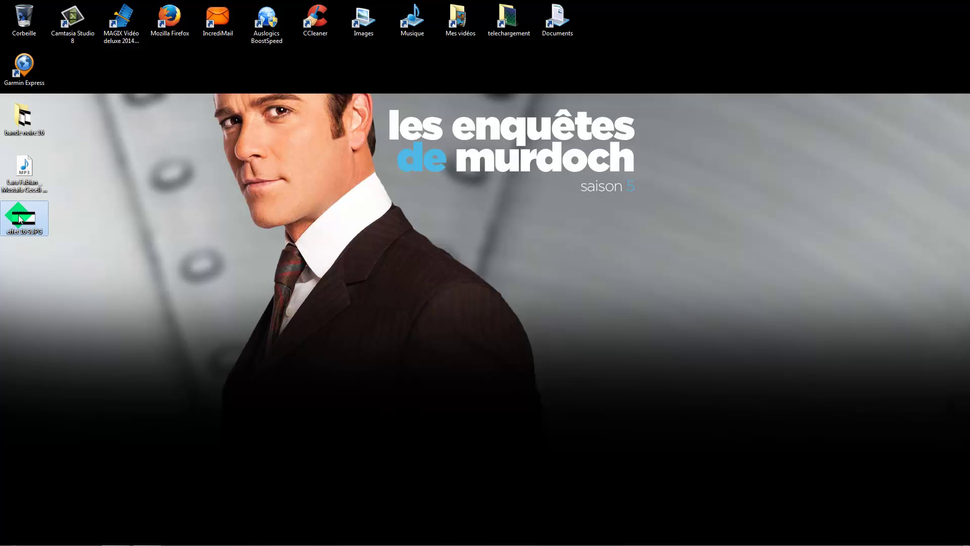
pyautogui.moveTo(23, 215); pyautogui.dragTo(25, 114)
pyautogui.doubleClick(24, 115)
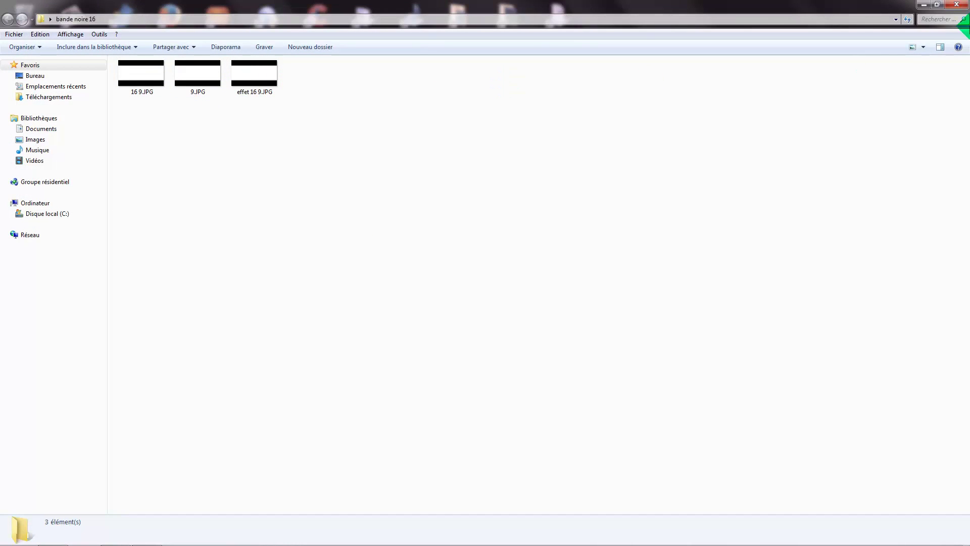
pyautogui.click(923, 5)
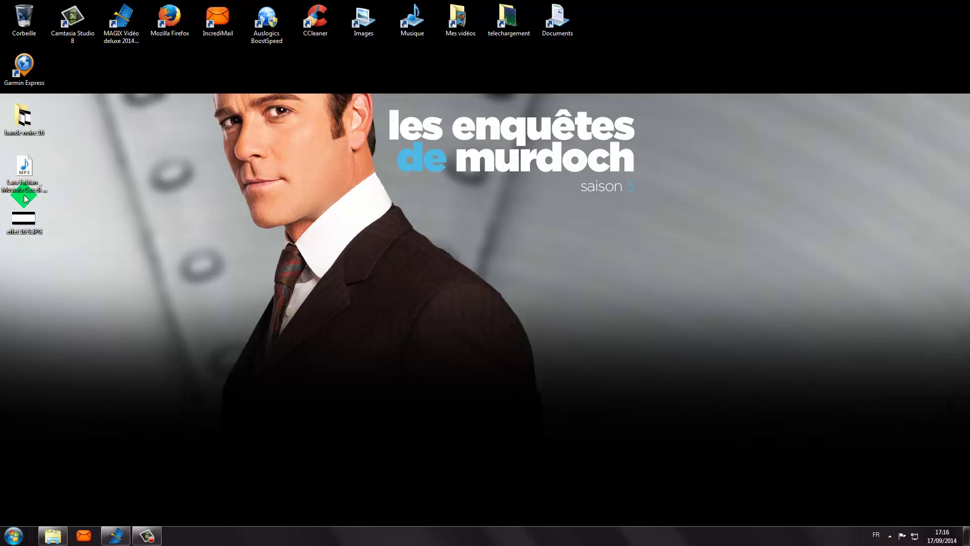
# Step: Return to MAGIX Vidéo deluxe and delete the effet 16 9 film from the project
pyautogui.click(127, 541)
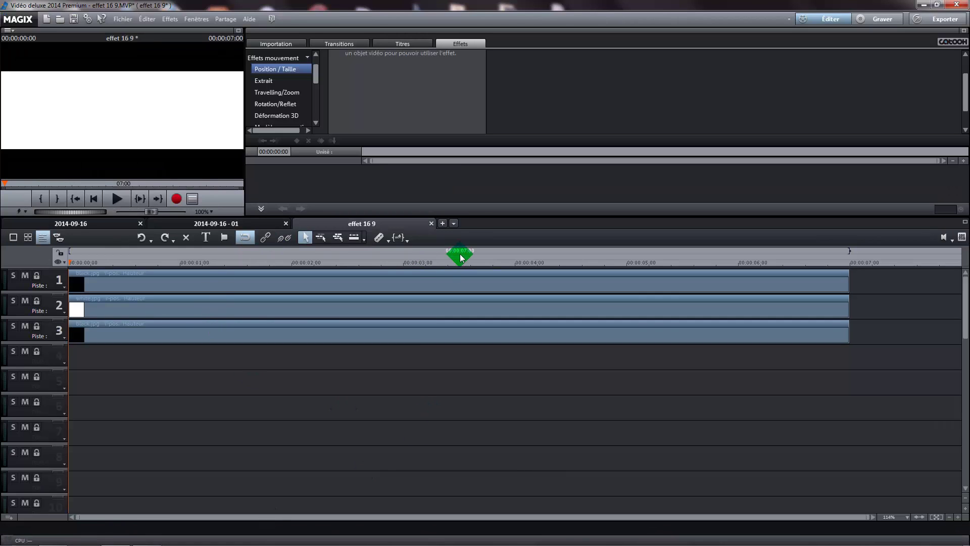
pyautogui.click(432, 226)
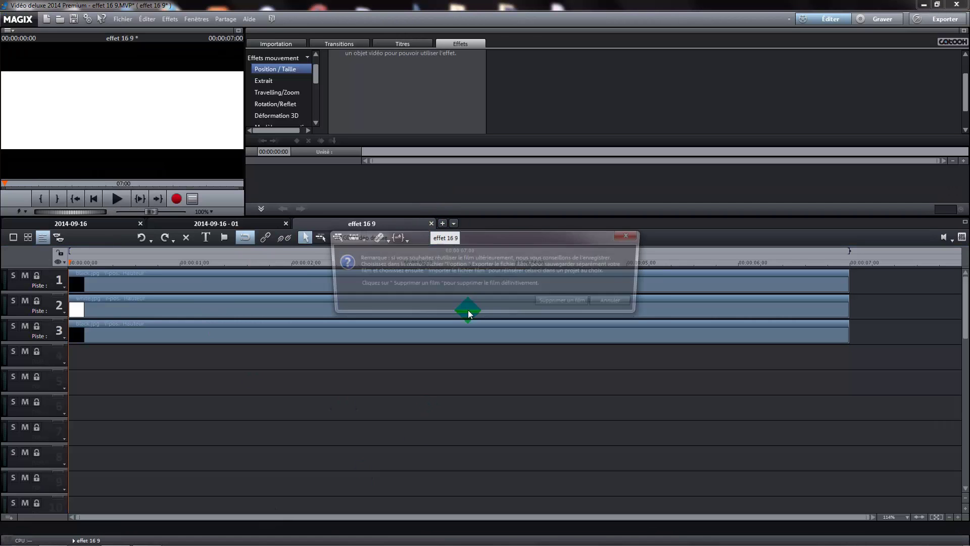
pyautogui.click(550, 302)
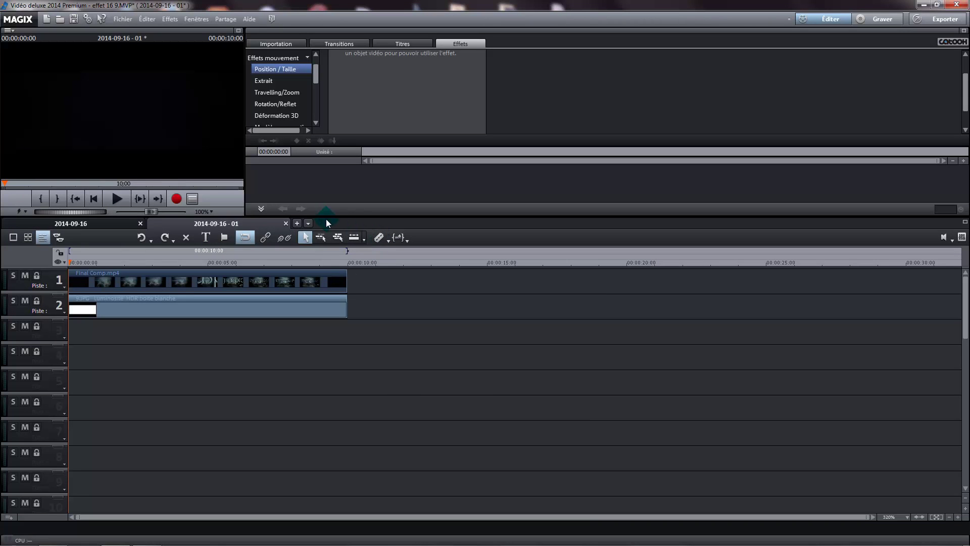
pyautogui.click(298, 224)
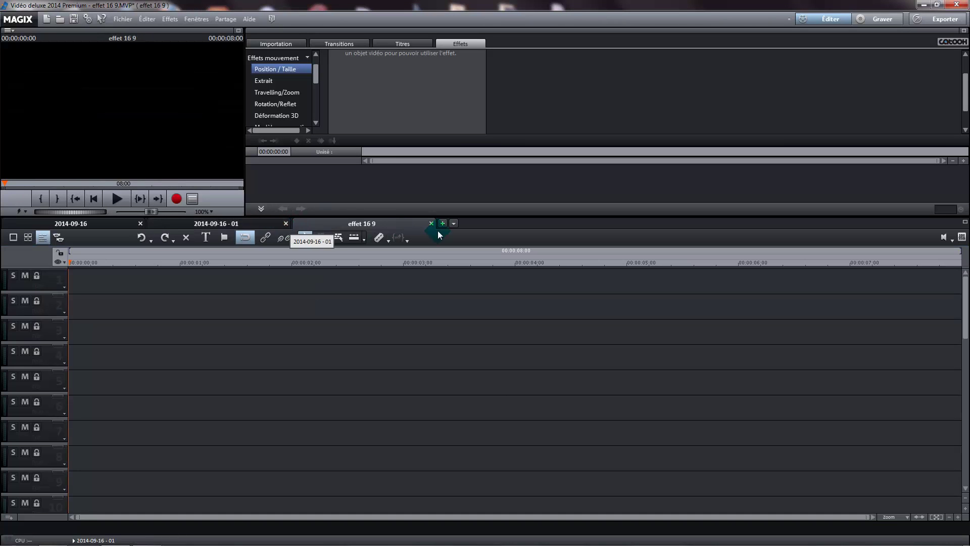
pyautogui.click(431, 224)
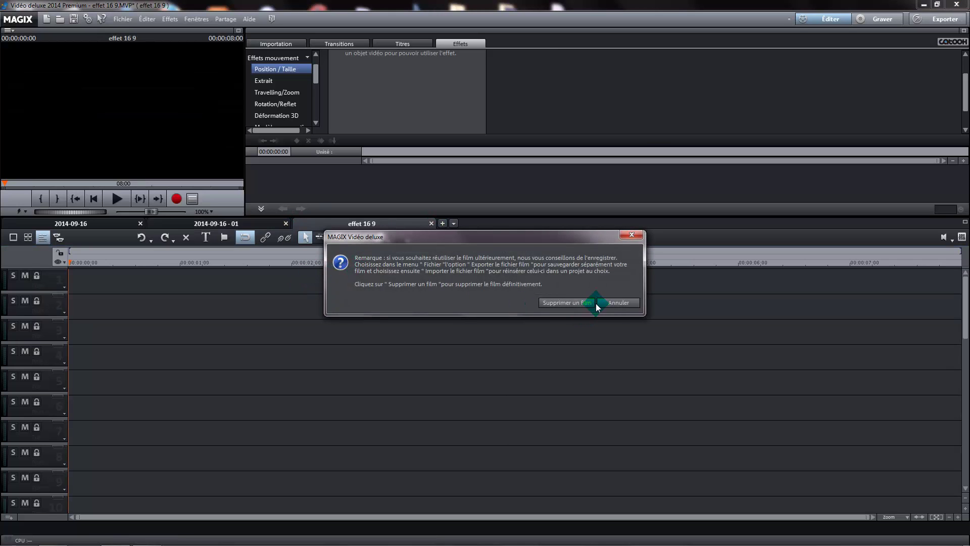
pyautogui.click(560, 303)
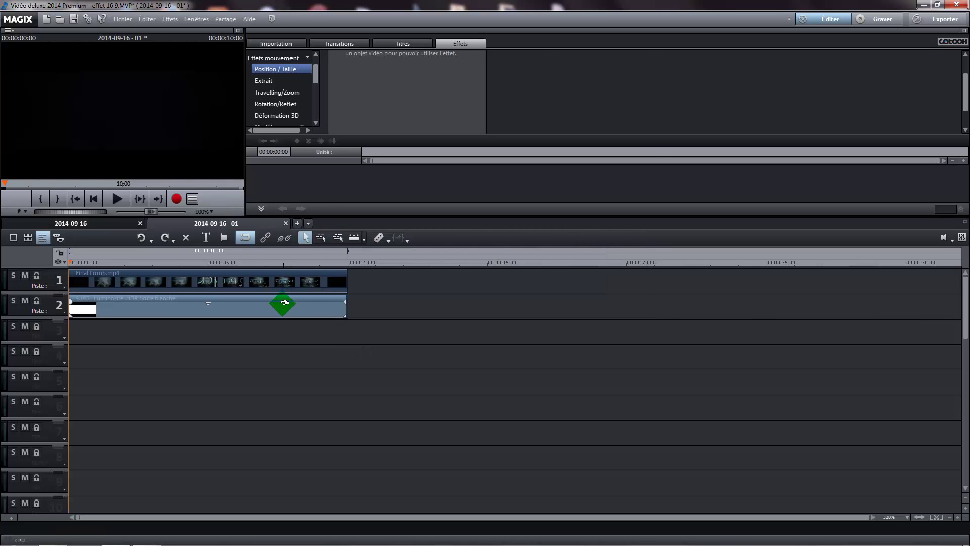
# Step: Delete the old letterbox image from track 2 of the 2014-09-16 - 01 film and select the Final Comp.mp4 clip
pyautogui.click(282, 303)
pyautogui.press('Delete')
pyautogui.click(265, 281)
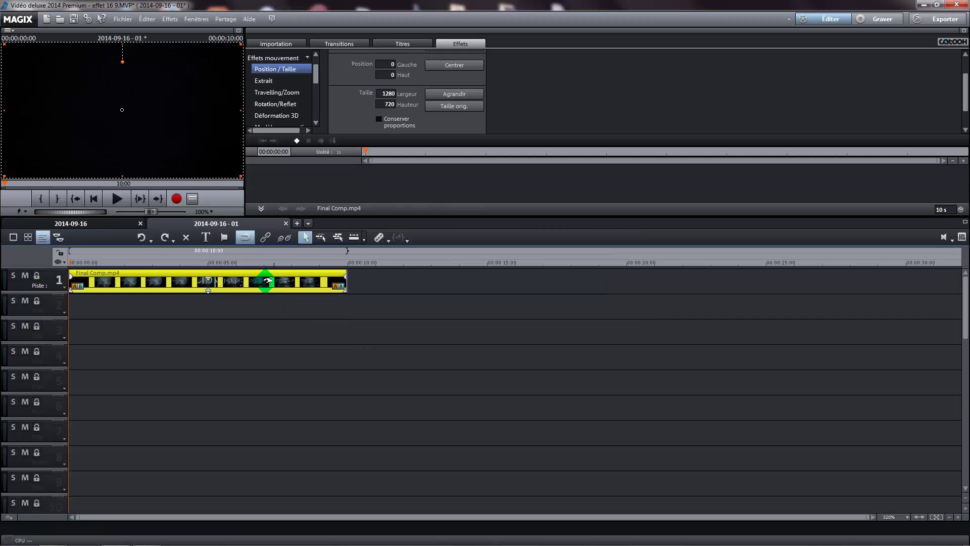
pyautogui.moveTo(89, 264)
pyautogui.mouseDown()
pyautogui.moveTo(66, 262)
pyautogui.moveTo(257, 275)
pyautogui.moveTo(69, 283)
pyautogui.mouseUp()
# Step: Import effet 16 9.JPG from the Desktop folder onto the start of track 2, beneath the Final Comp.mp4 clip
pyautogui.click(276, 43)
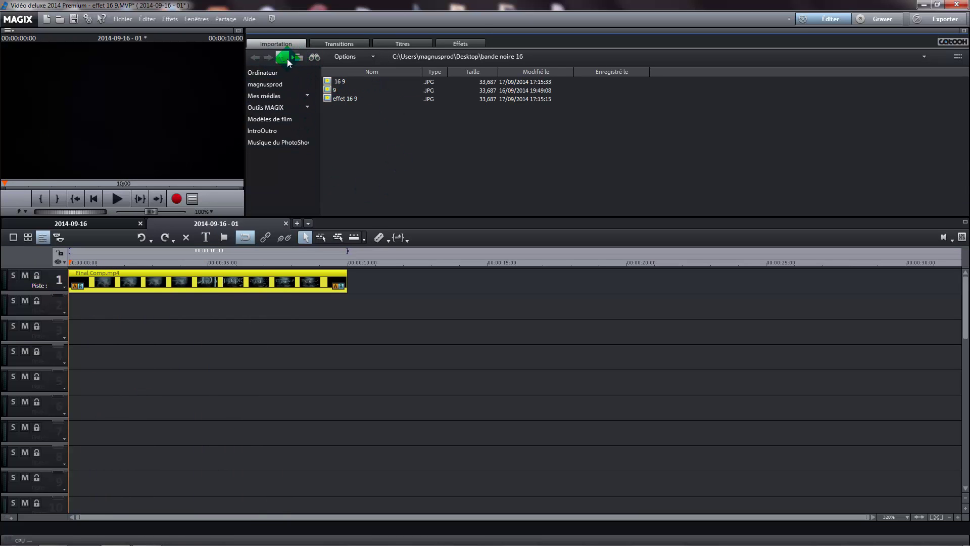
pyautogui.click(287, 59)
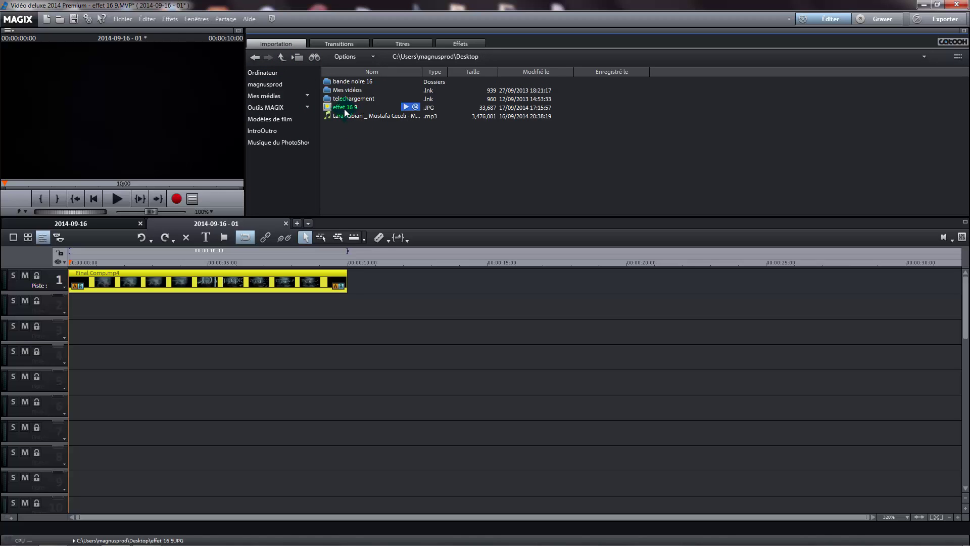
pyautogui.click(345, 110)
pyautogui.moveTo(342, 159); pyautogui.dragTo(69, 306)
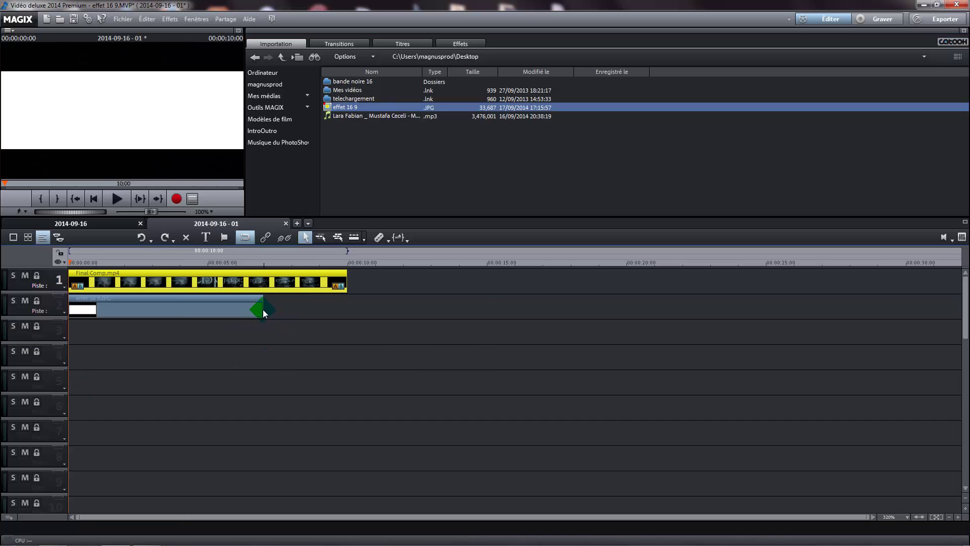
# Step: Lengthen the effet 16 9.JPG image on track 2 so it ends together with Final Comp.mp4 at 10:00
pyautogui.moveTo(264, 311); pyautogui.dragTo(572, 323)
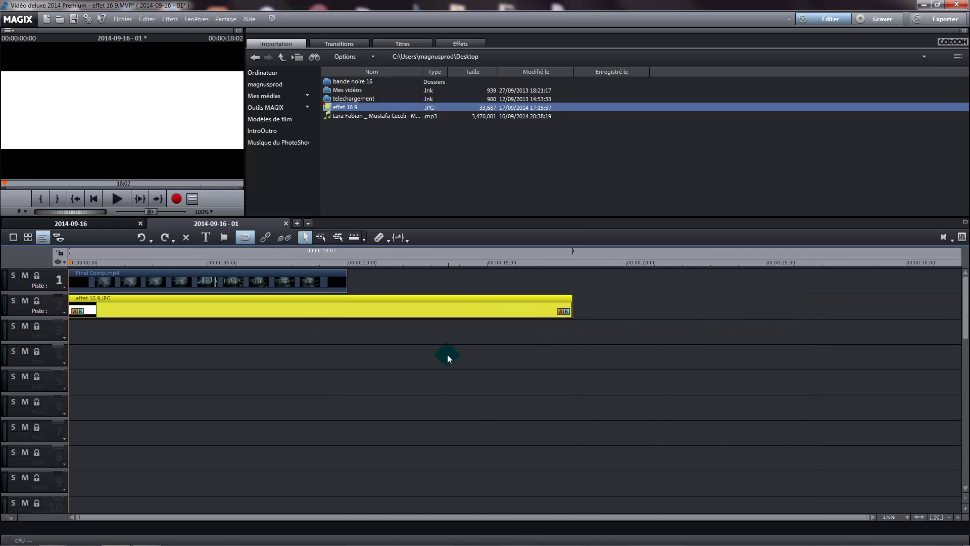
pyautogui.moveTo(571, 310); pyautogui.dragTo(356, 348)
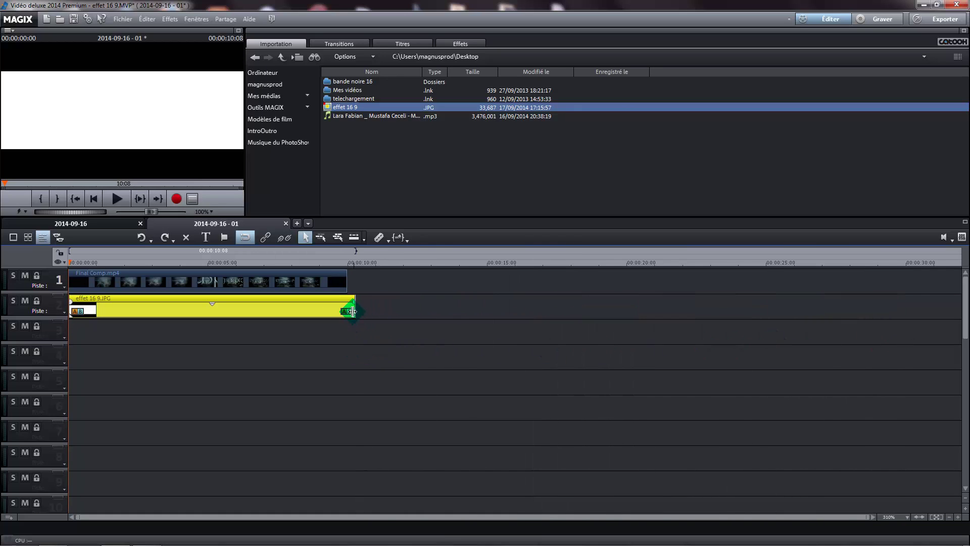
pyautogui.moveTo(354, 310)
pyautogui.mouseDown()
pyautogui.moveTo(823, 330)
pyautogui.moveTo(348, 321)
pyautogui.mouseUp()
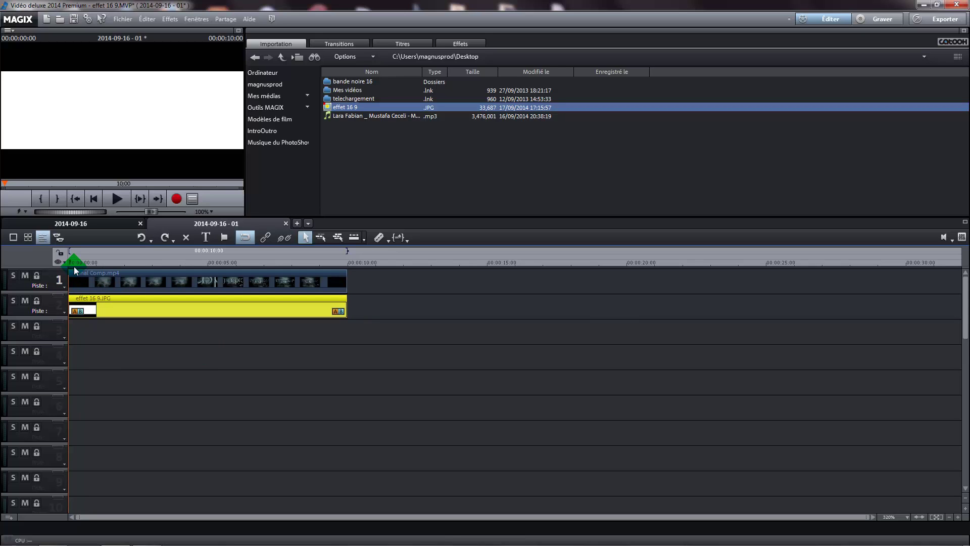
# Step: Apply the Chrominance effect with Blanc as the masked colour to effet 16 9.JPG and check the result at 00:00:01:17 in the enlarged preview
pyautogui.moveTo(69, 261); pyautogui.dragTo(116, 262)
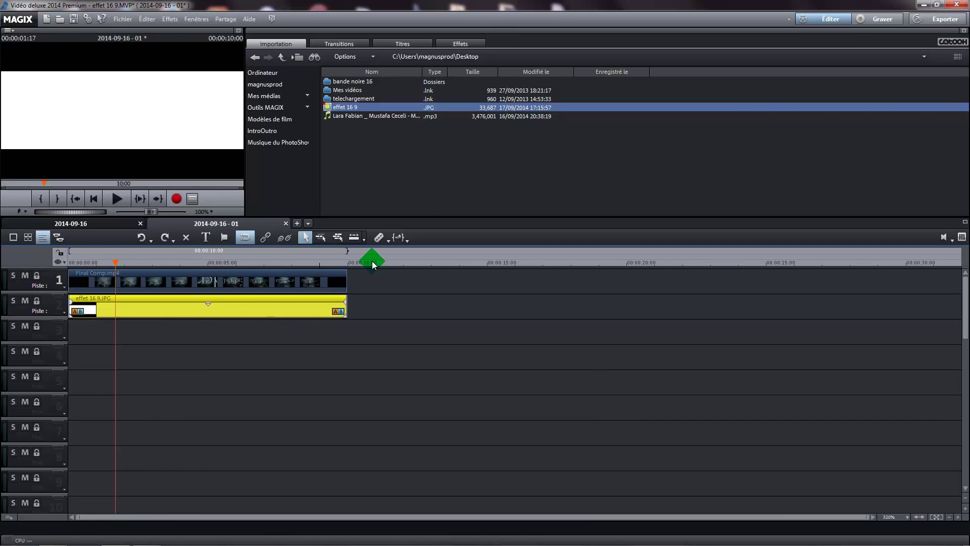
pyautogui.click(460, 45)
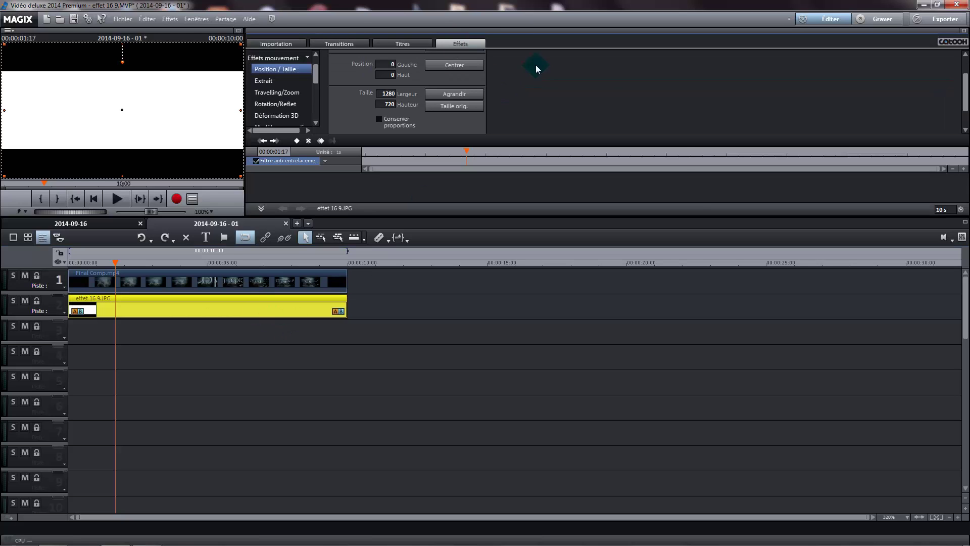
pyautogui.scroll(3, 303, 86)
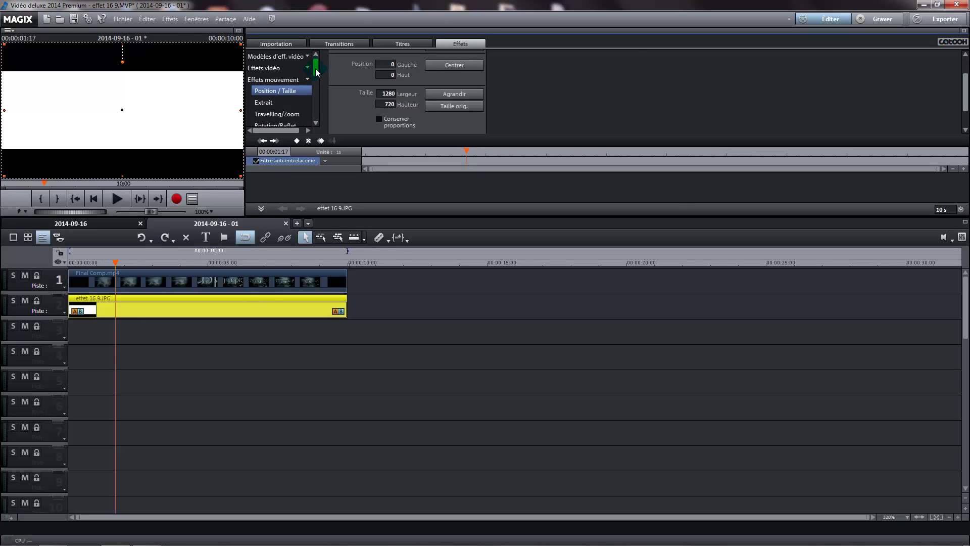
pyautogui.click(283, 68)
pyautogui.click(287, 113)
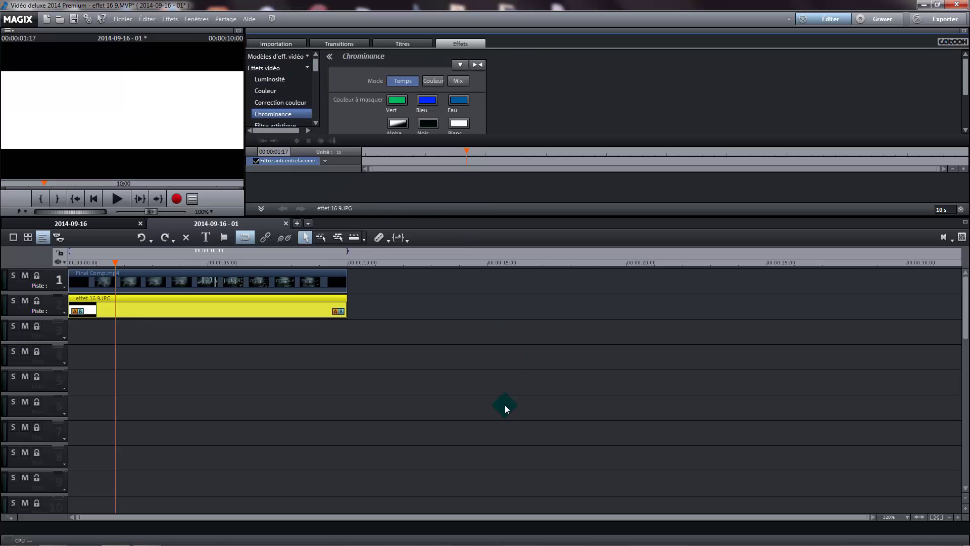
pyautogui.click(459, 124)
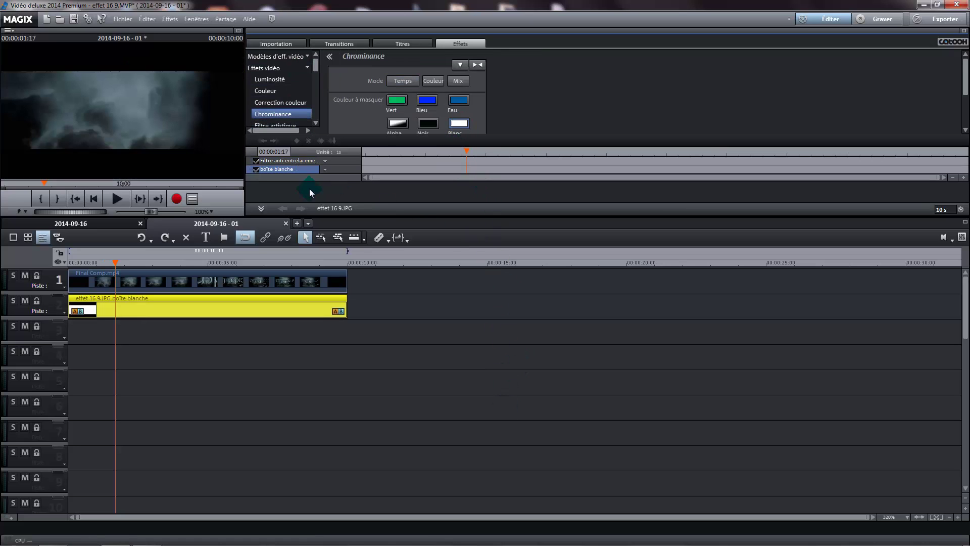
pyautogui.click(280, 60)
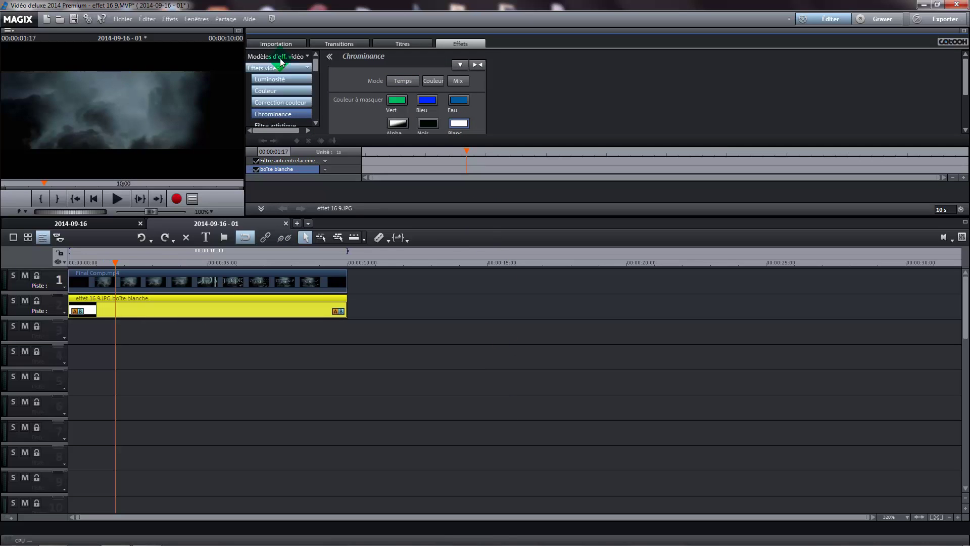
pyautogui.click(238, 31)
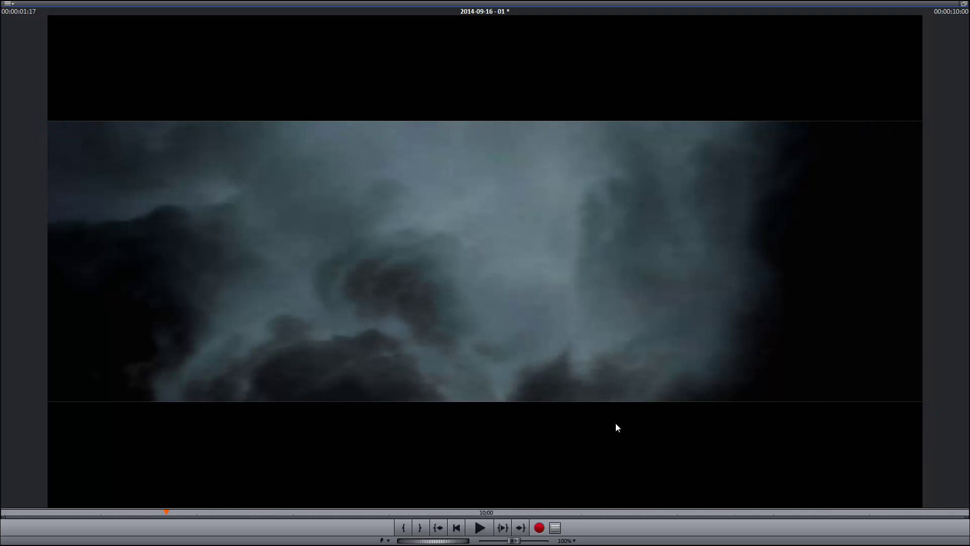
pyautogui.click(966, 6)
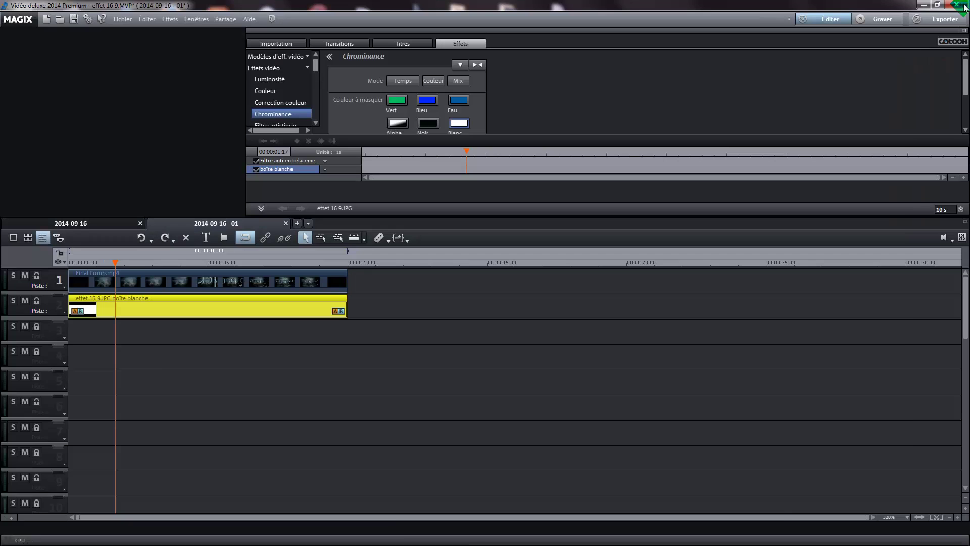
# Step: Set the Luminosité of the effet 16 9.JPG image to 0
pyautogui.click(279, 79)
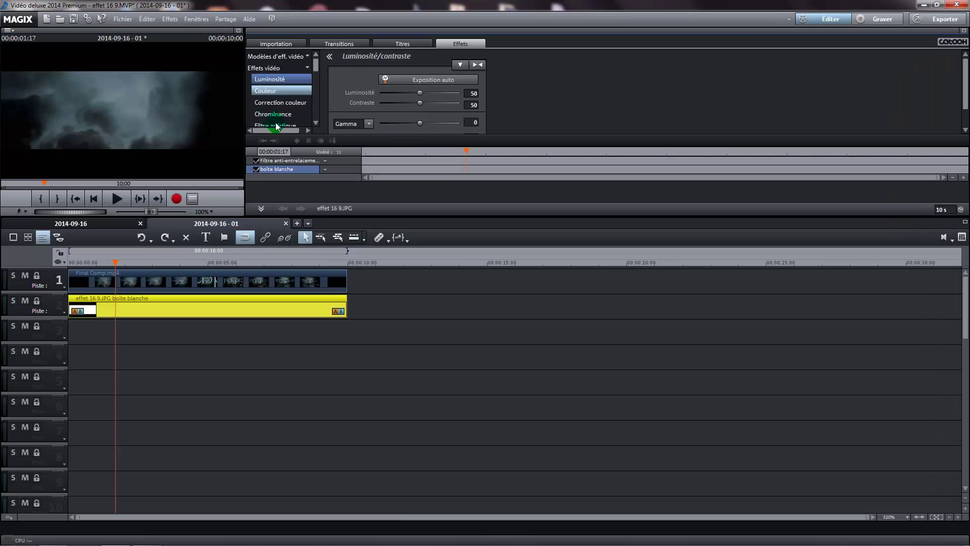
pyautogui.click(421, 94)
pyautogui.moveTo(422, 95); pyautogui.dragTo(339, 96)
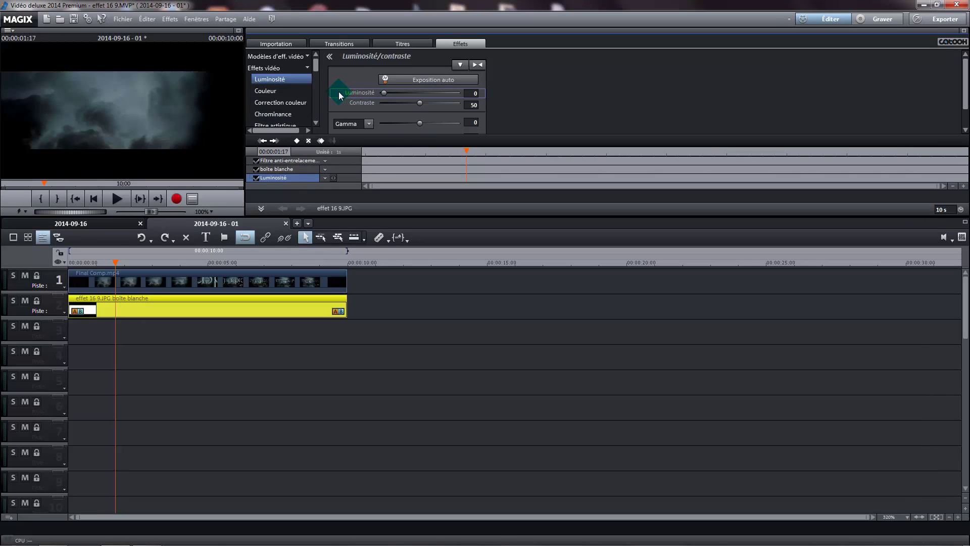
# Step: Play the film from 00:00:01:17 in the enlarged preview to check the letterbox, and restore the normal editing layout
pyautogui.click(238, 31)
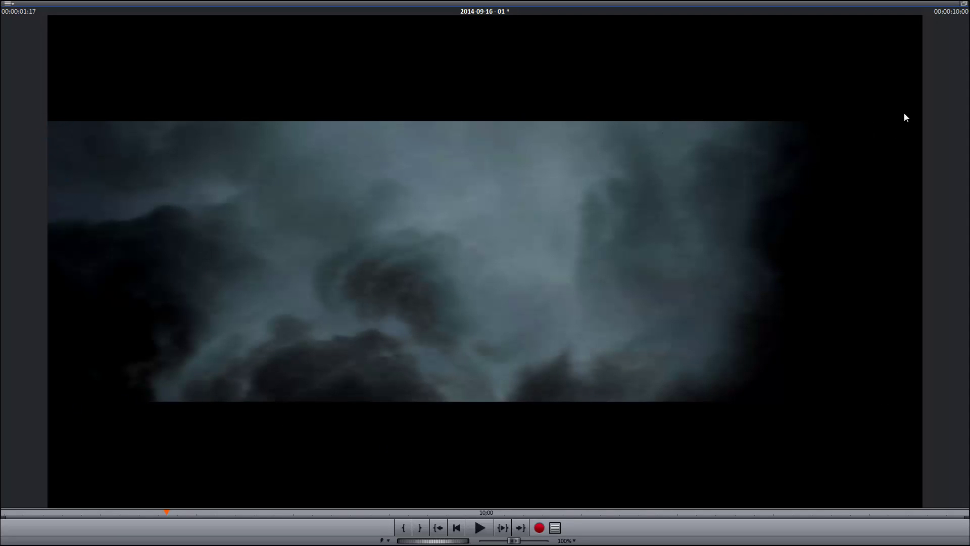
pyautogui.click(484, 529)
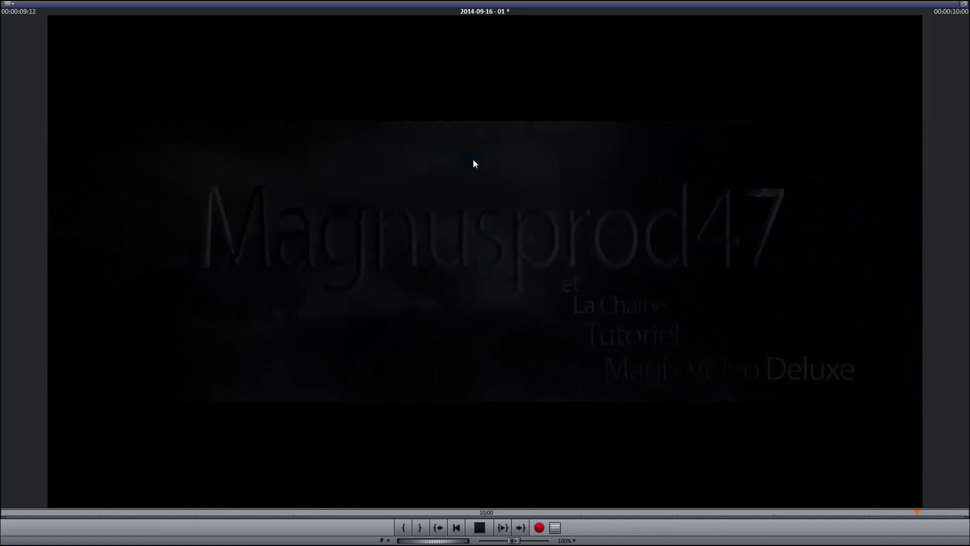
pyautogui.click(480, 528)
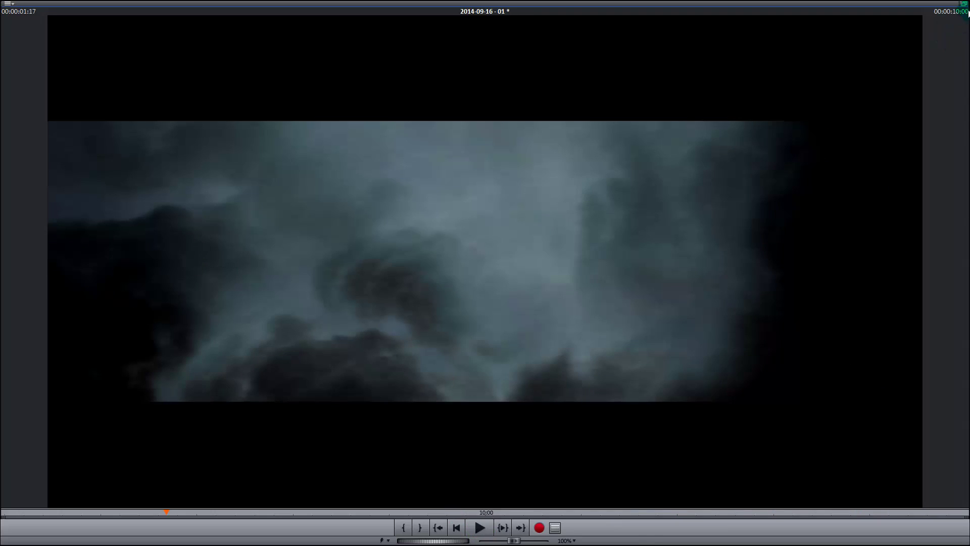
pyautogui.press('Escape')
pyautogui.click(195, 297)
pyautogui.click(195, 286)
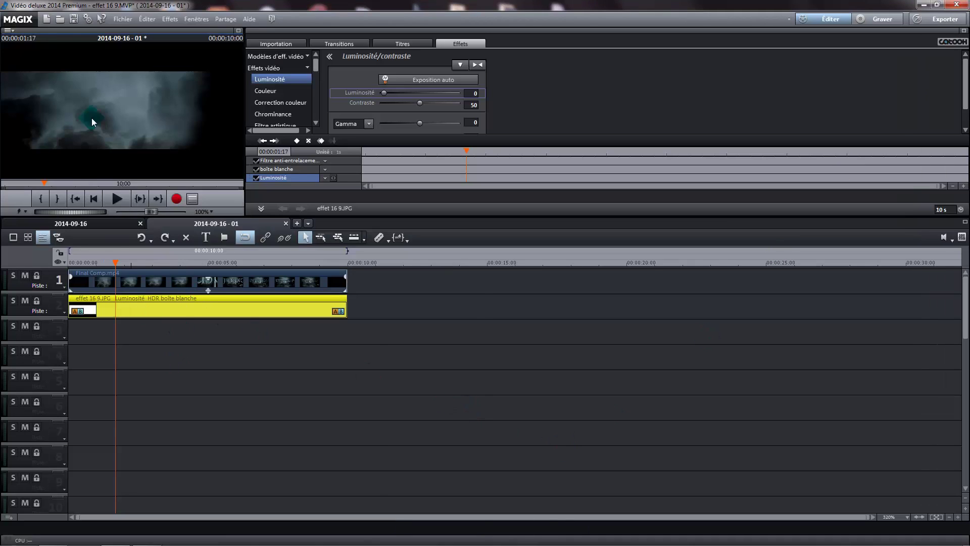
# Step: Locate the MPEG-4 format among the export options for the active film
pyautogui.click(123, 18)
pyautogui.moveTo(167, 93)
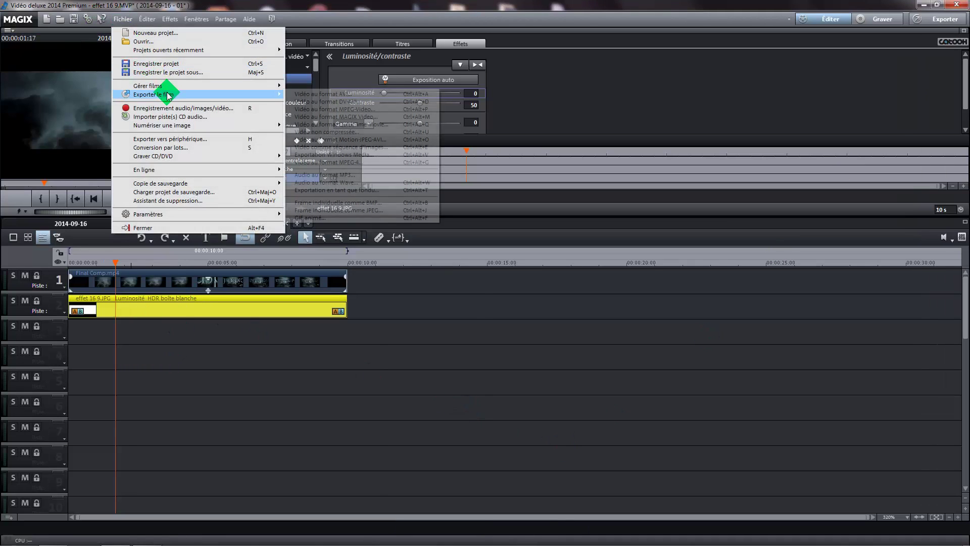
pyautogui.click(324, 163)
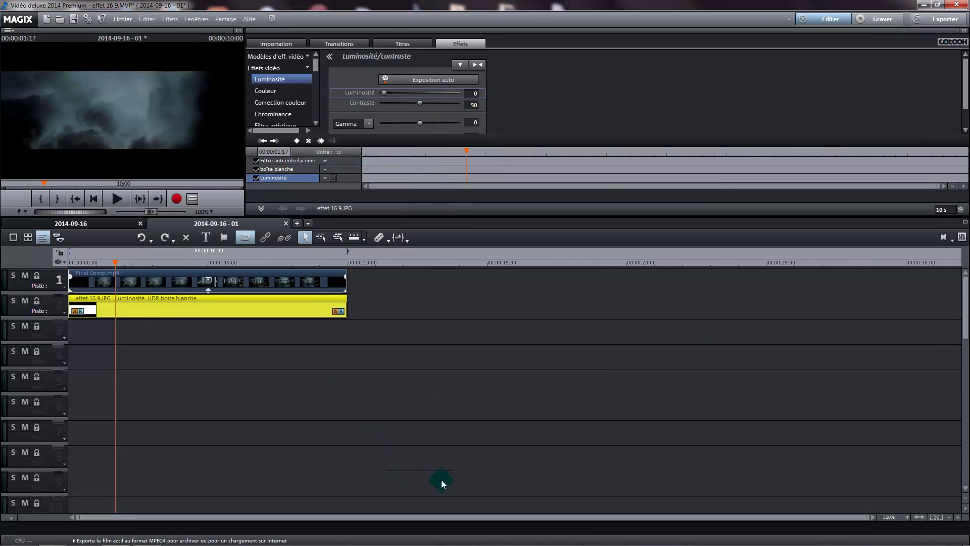
pyautogui.click(530, 413)
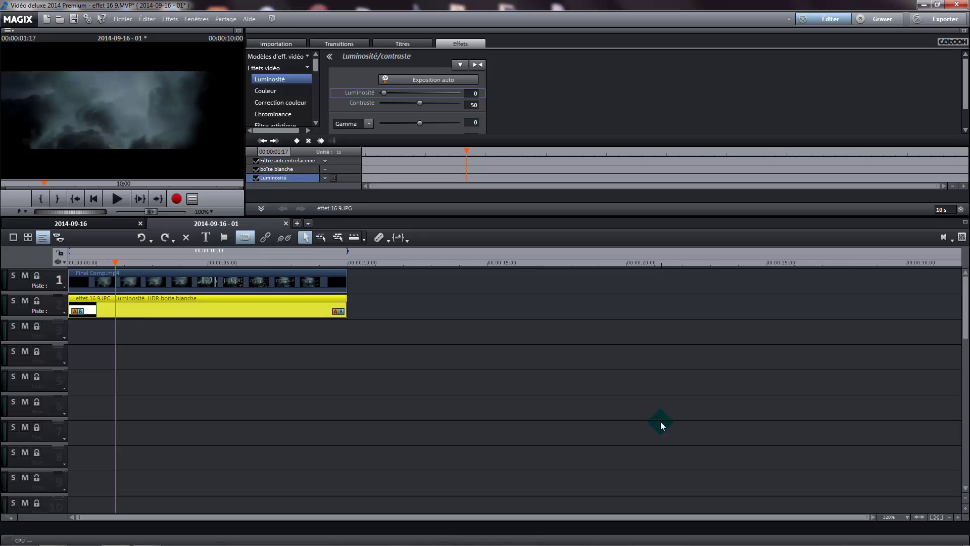
pyautogui.moveTo(396, 538)
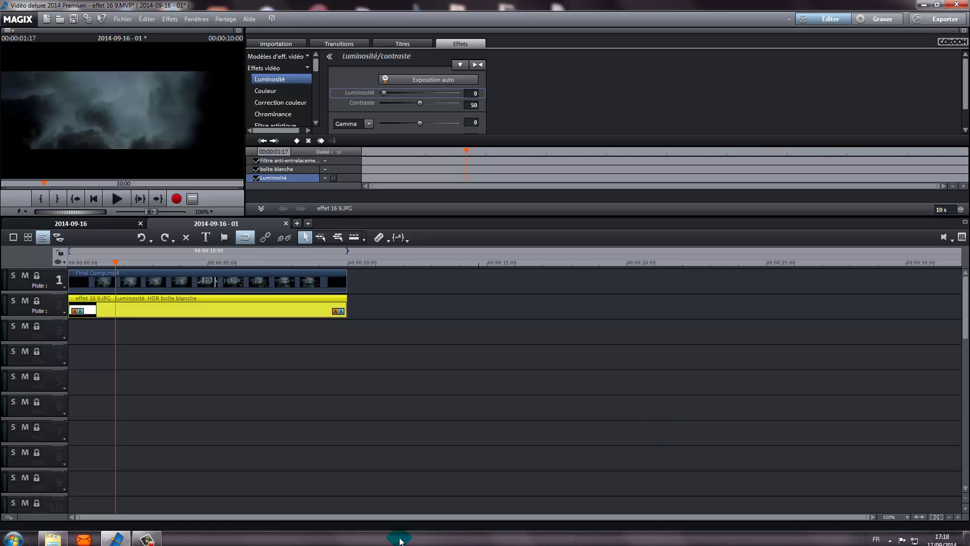